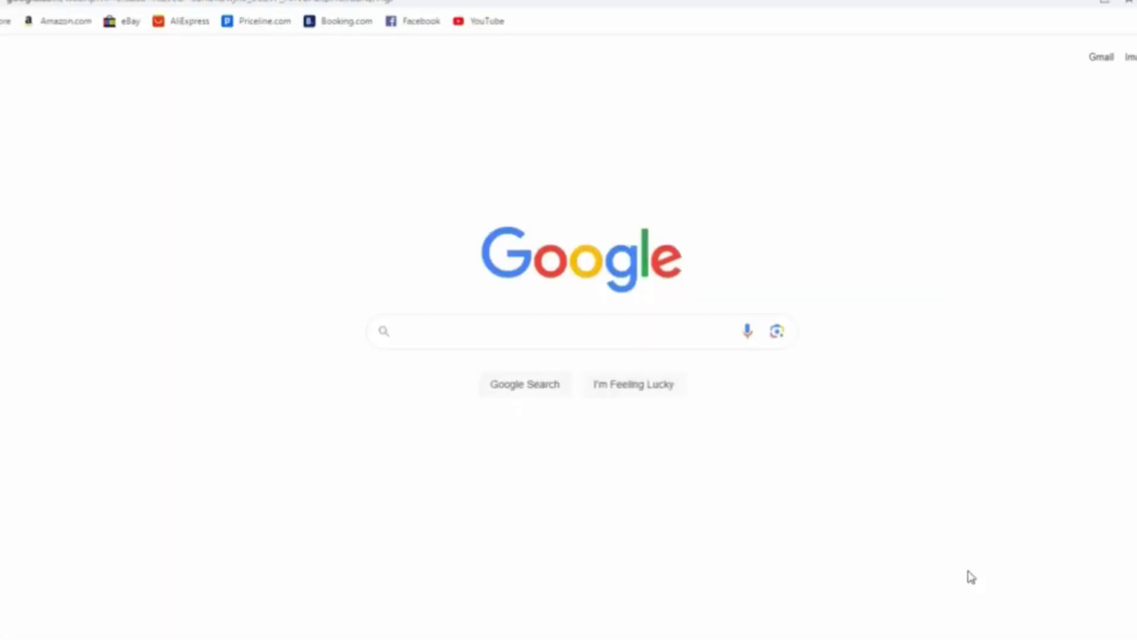
Step: Search Google for "inkscape playing card extension" and open the Playing Cards page in the Inkscape gallery
left_click(549, 335)
type("i")
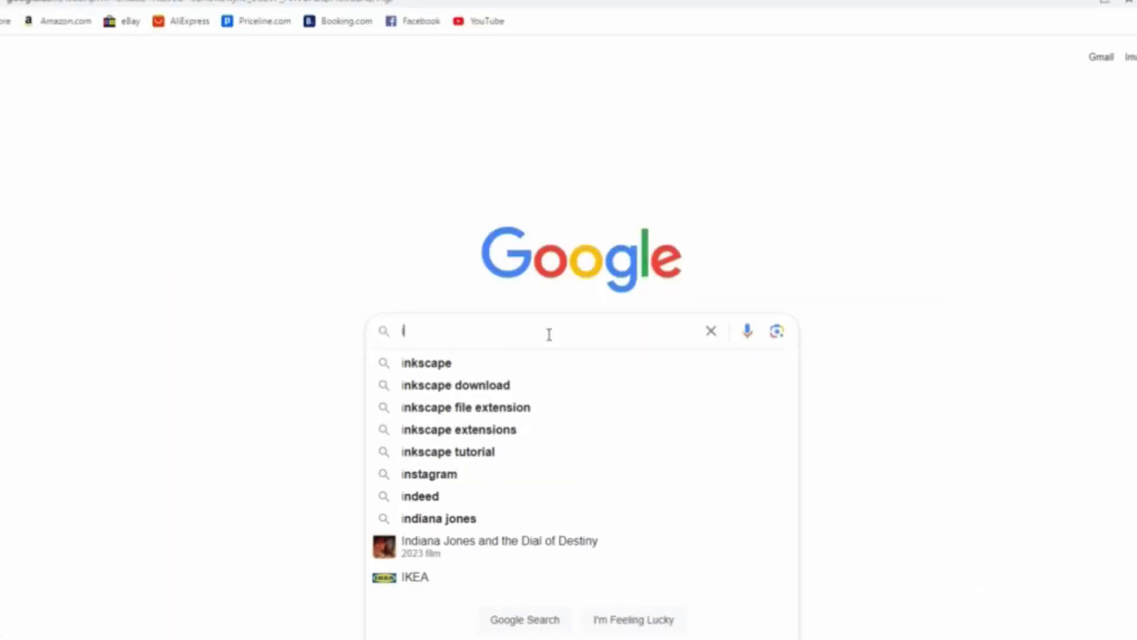
type("nkscape p")
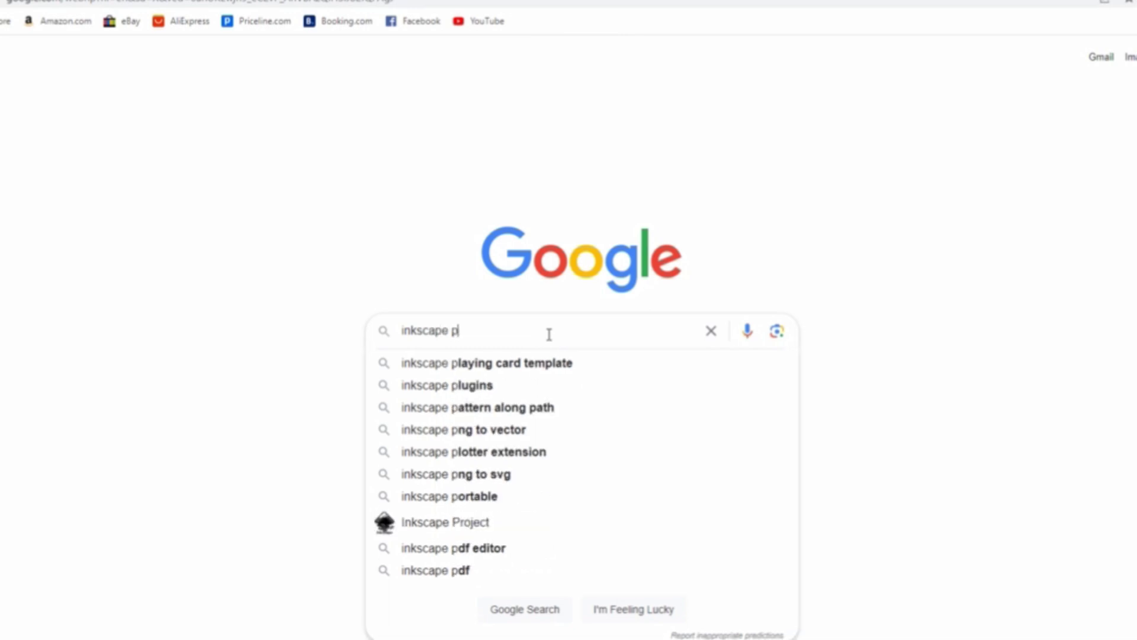
type("laying c")
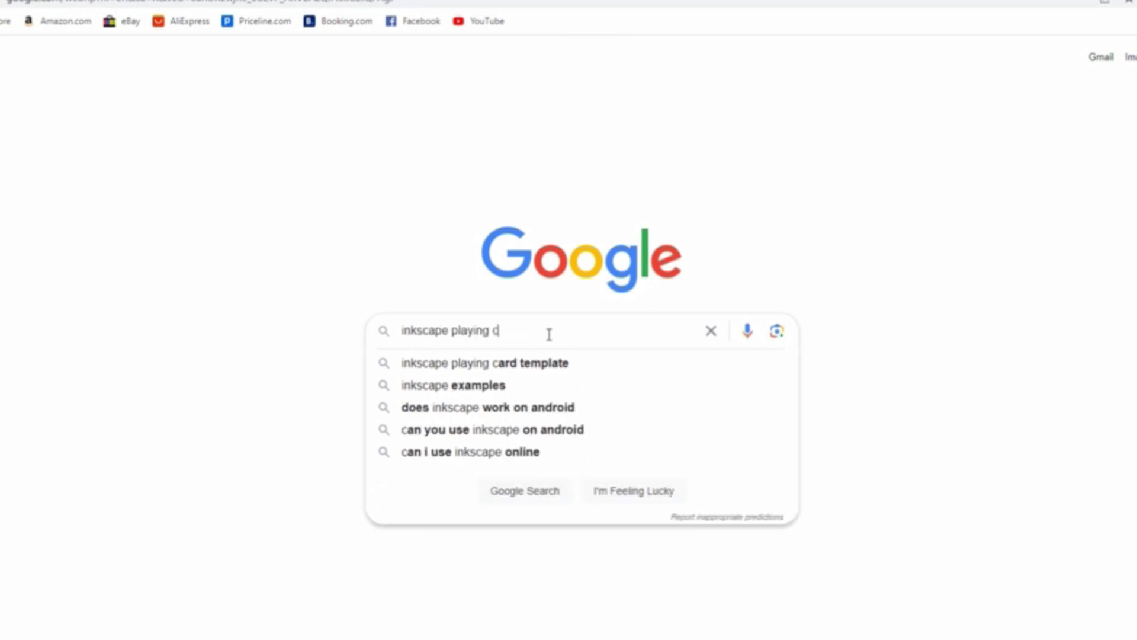
type("ard extension")
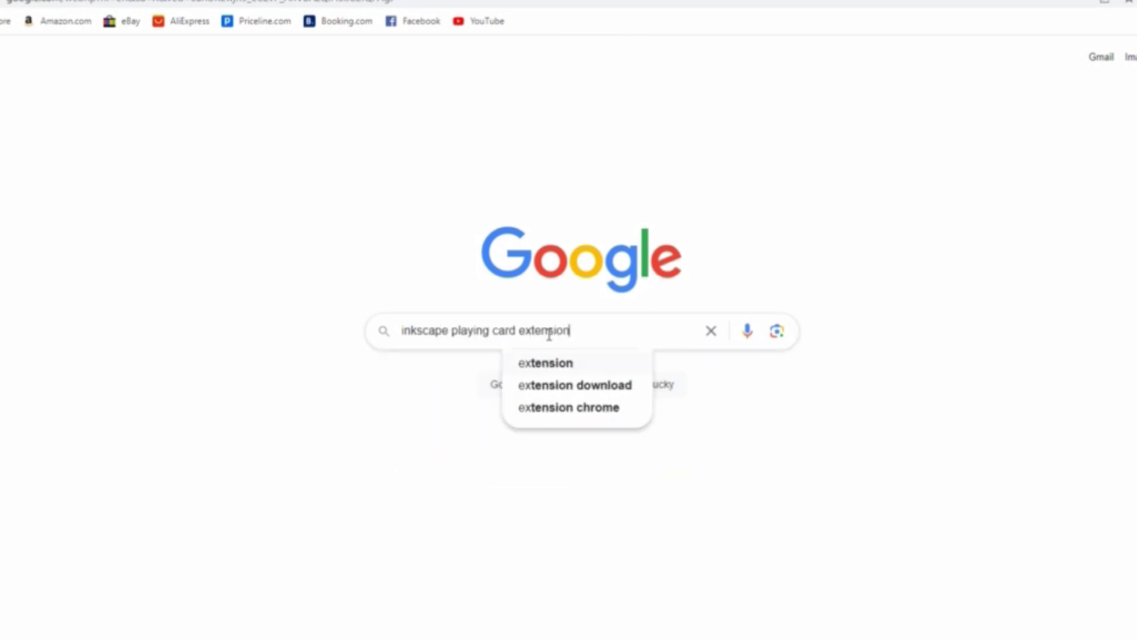
key("Return")
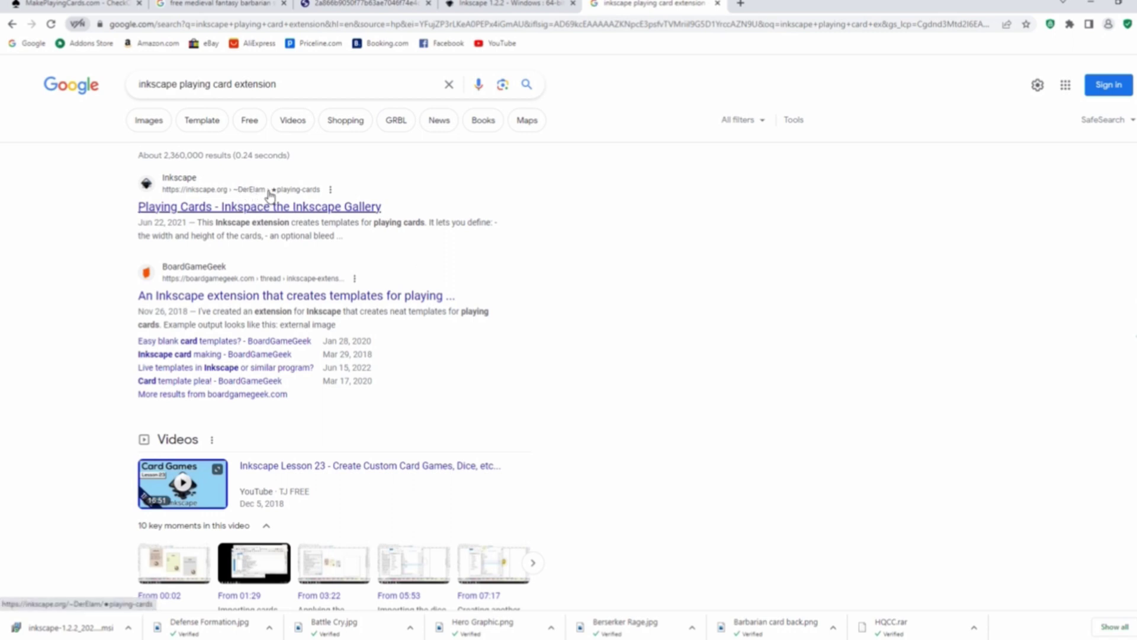
left_click(312, 207)
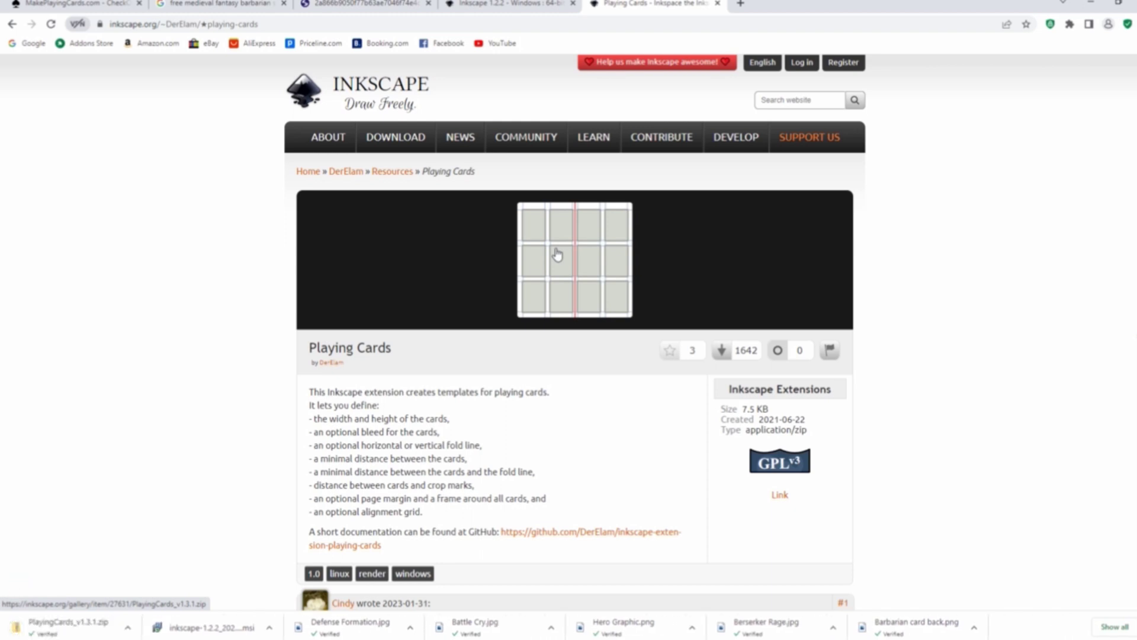
Step: Extract the downloaded PlayingCards_v1.3.1.zip into the PlayingCardExtension folder under Programs\HQ Stuff
right_click(83, 628)
left_click(119, 593)
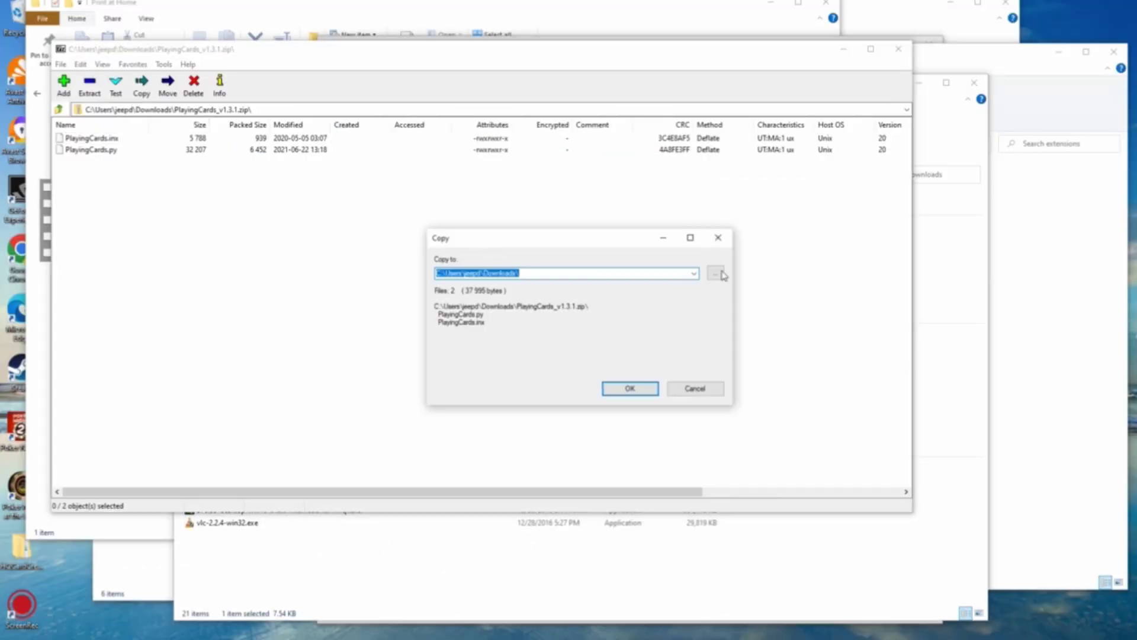
left_click(715, 273)
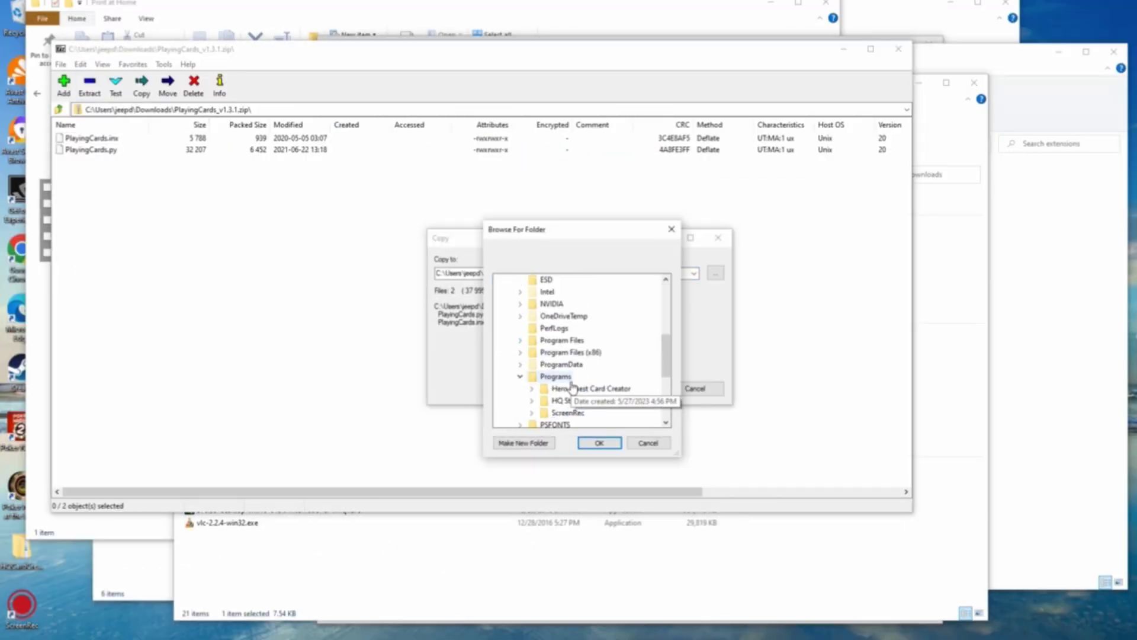
double_click(559, 400)
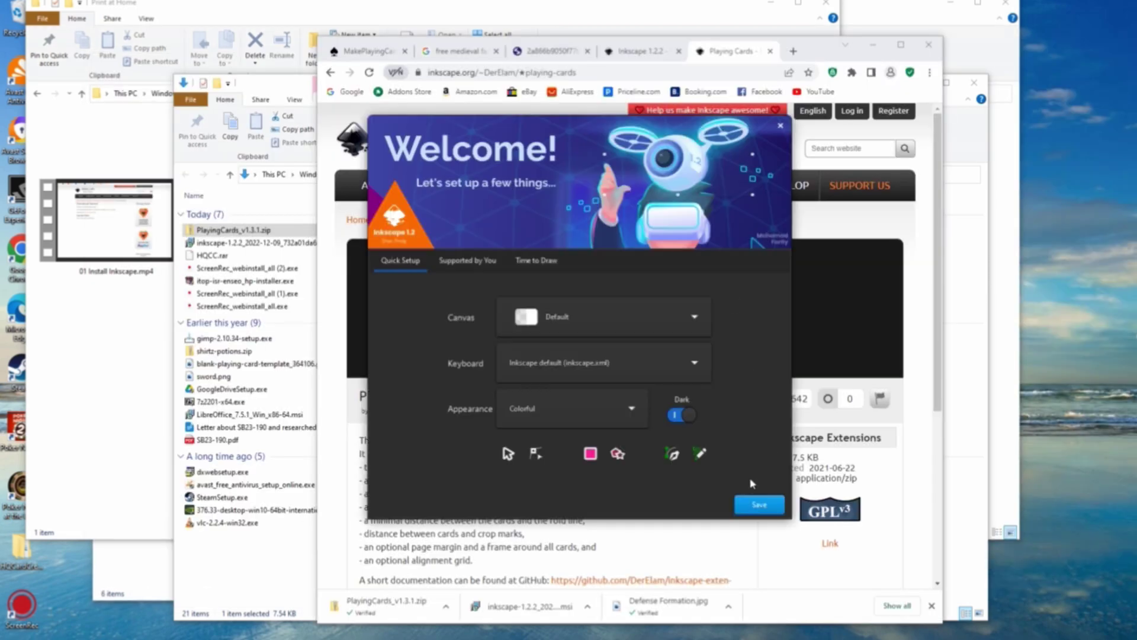
Step: Switch to Inkscape, accept the default quick setup on the welcome screen and start a new document
left_click(760, 502)
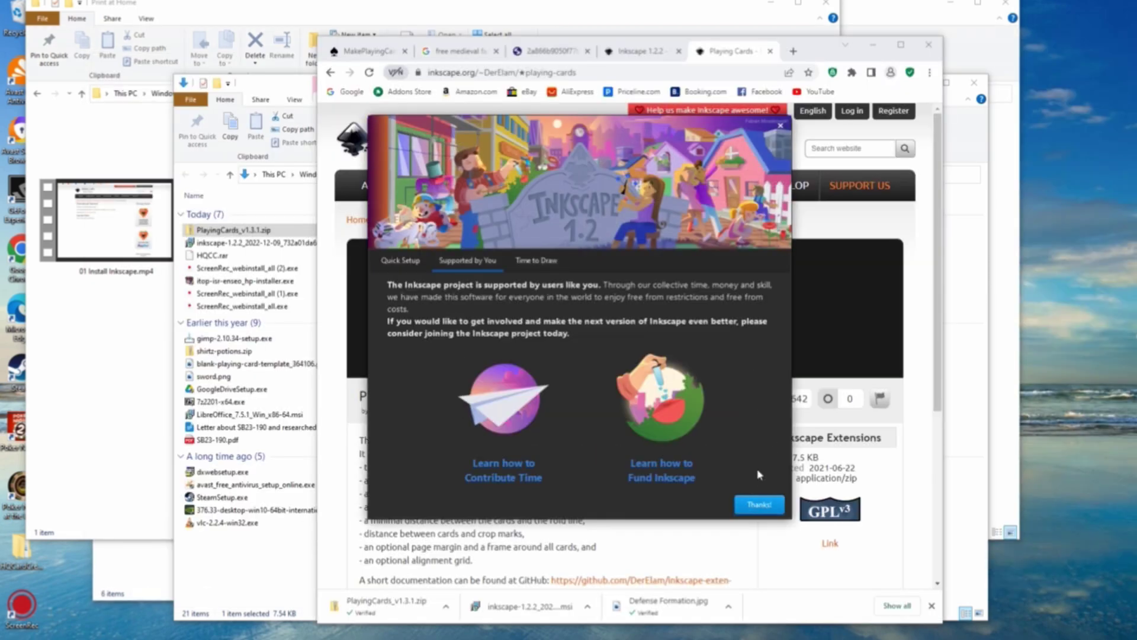
left_click(758, 502)
left_click(732, 505)
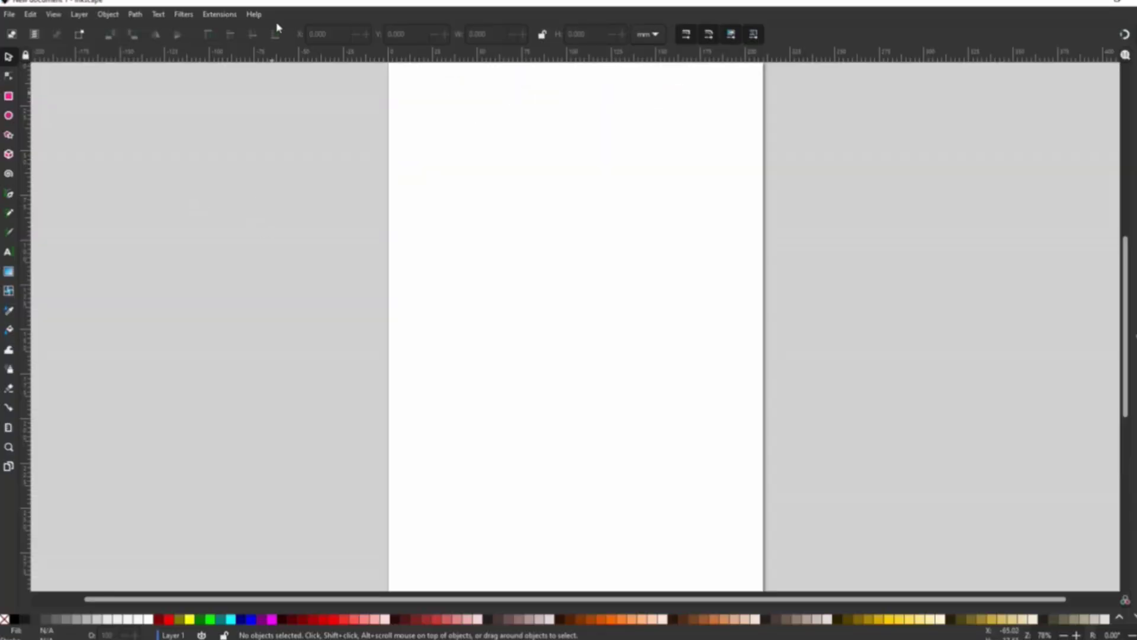
Step: Open the user extensions folder from the System section of the Inkscape preferences
left_click(30, 15)
left_click(150, 411)
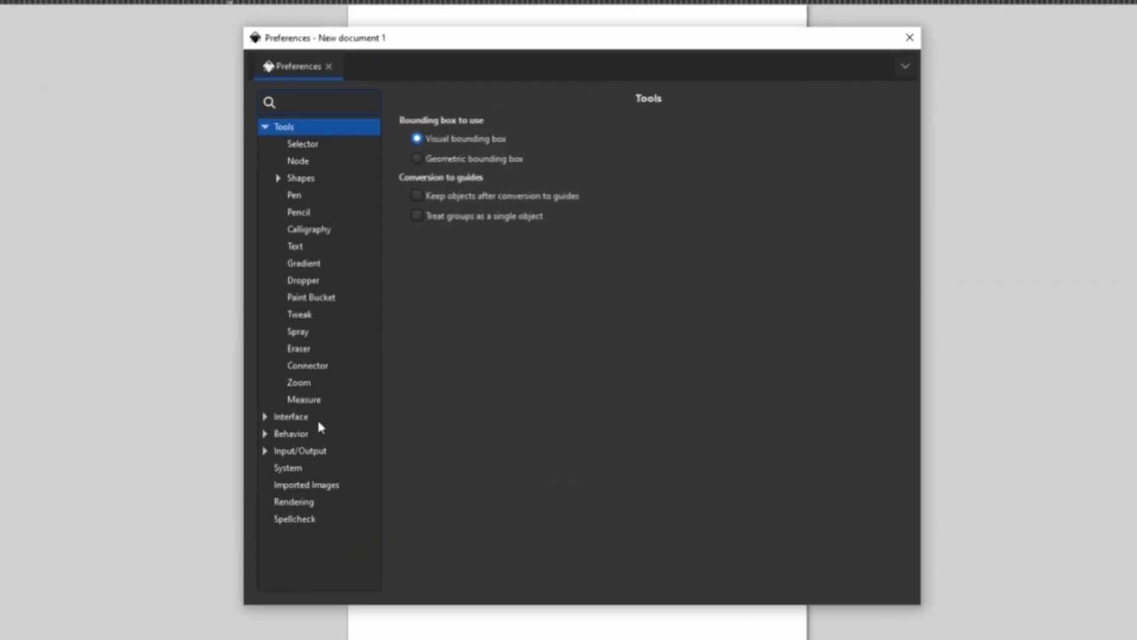
left_click(290, 468)
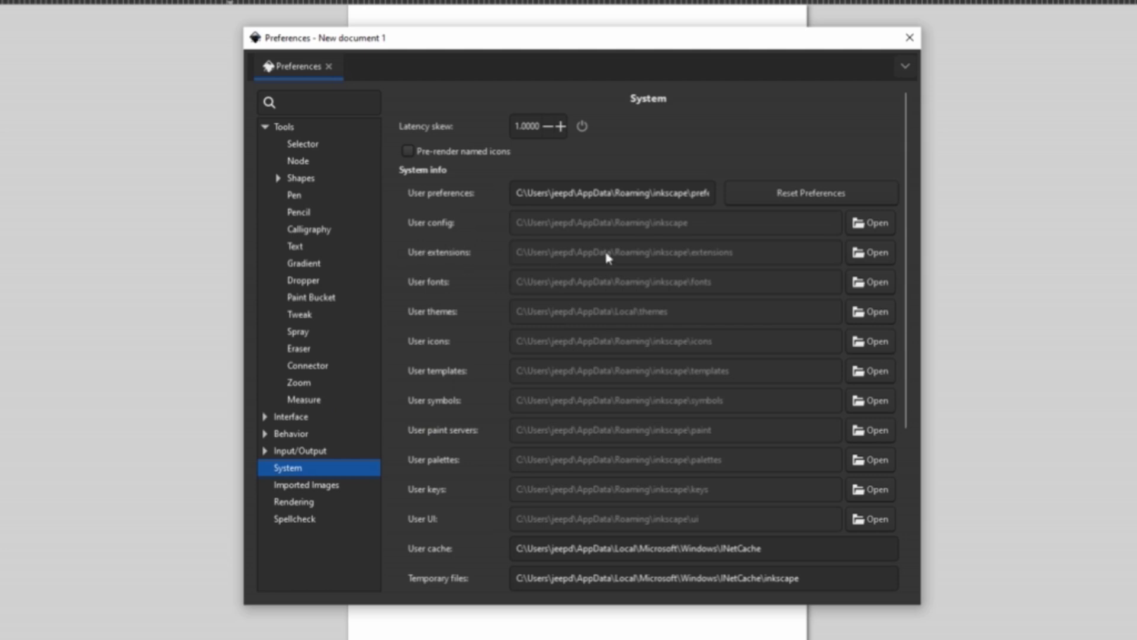
left_click(885, 261)
left_click_drag(645, 11, 708, 2)
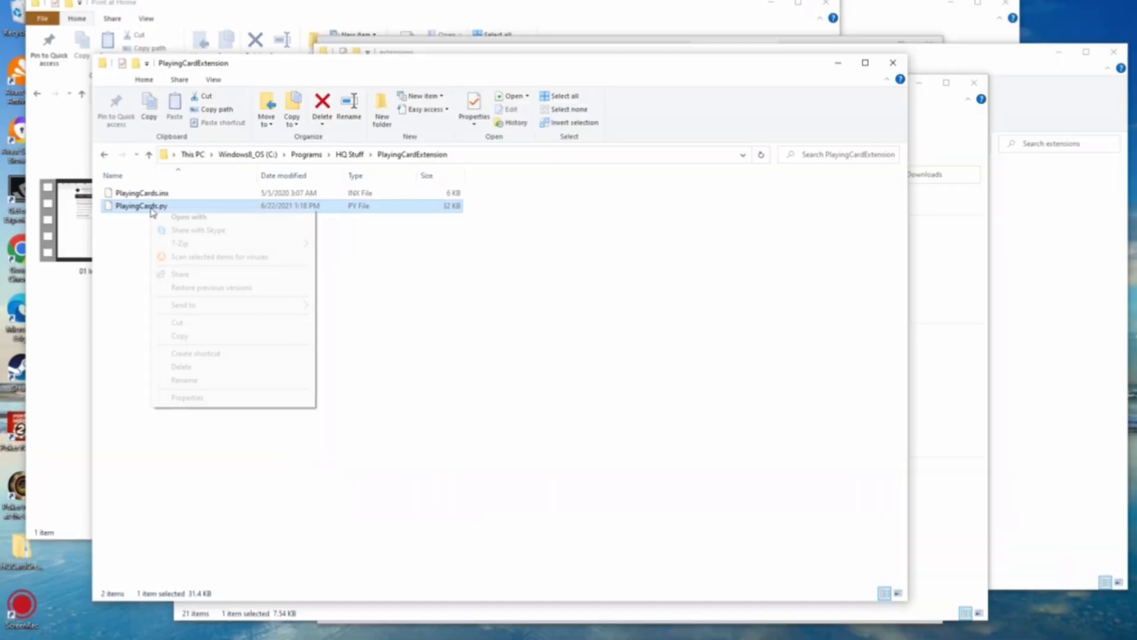
Step: Copy PlayingCards.inx and PlayingCards.py from the PlayingCardExtension folder into Inkscape's extensions folder
key("Escape")
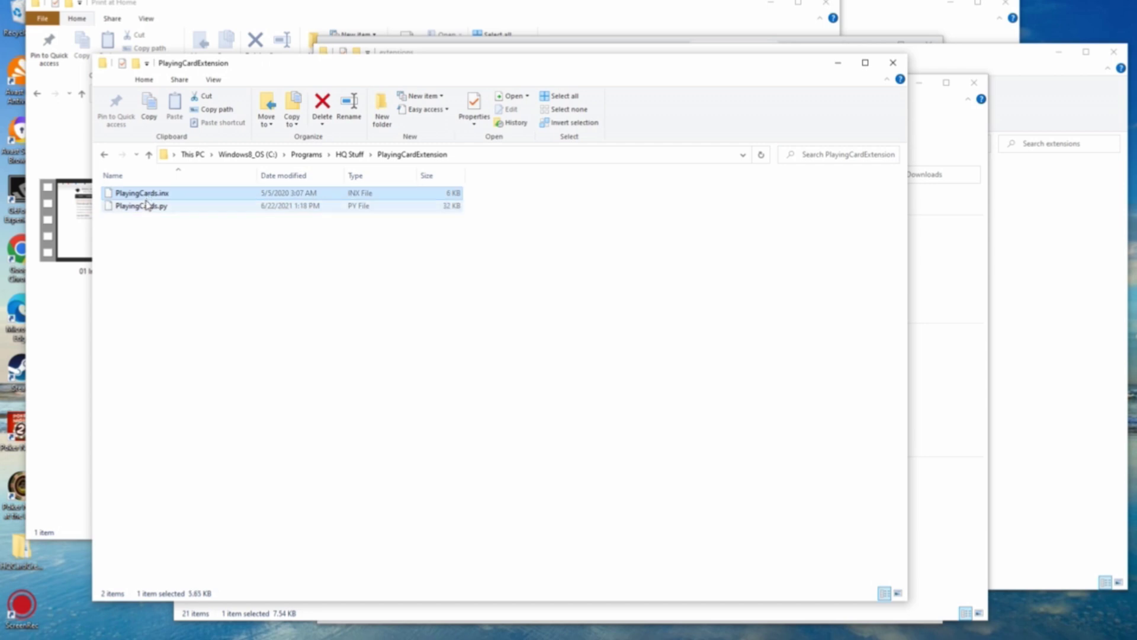
left_click(146, 204, "shift")
right_click(146, 204)
left_click(204, 289)
left_click(1023, 417)
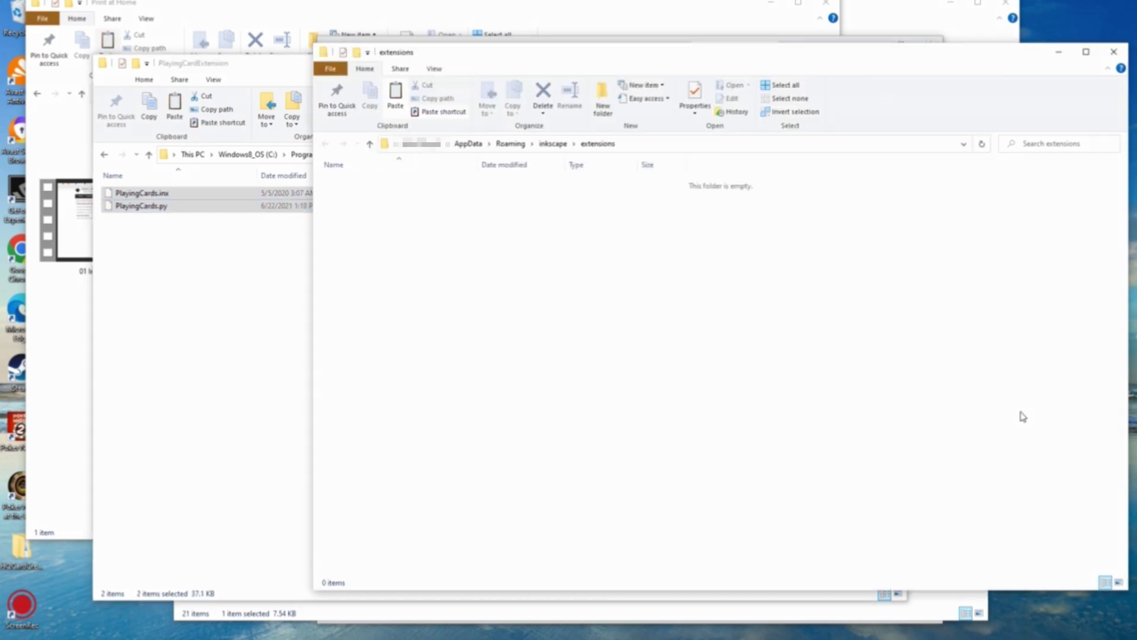
right_click(568, 326)
left_click(632, 409)
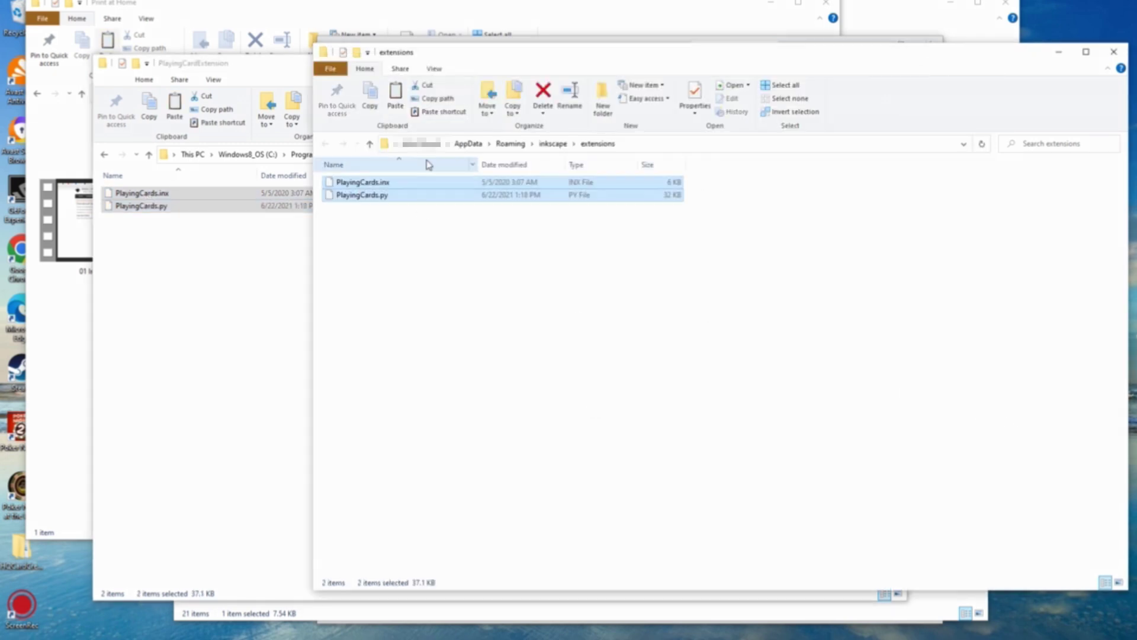
left_click(622, 307)
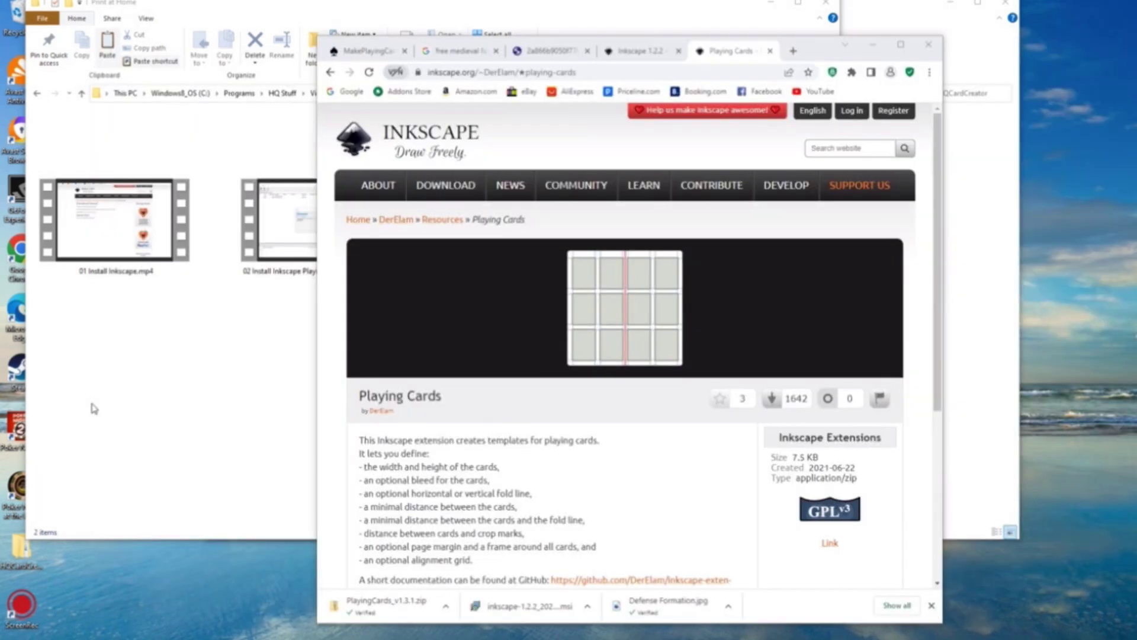
Step: Start a new Inkscape document and set its page to US Letter format in landscape orientation
left_click(741, 507)
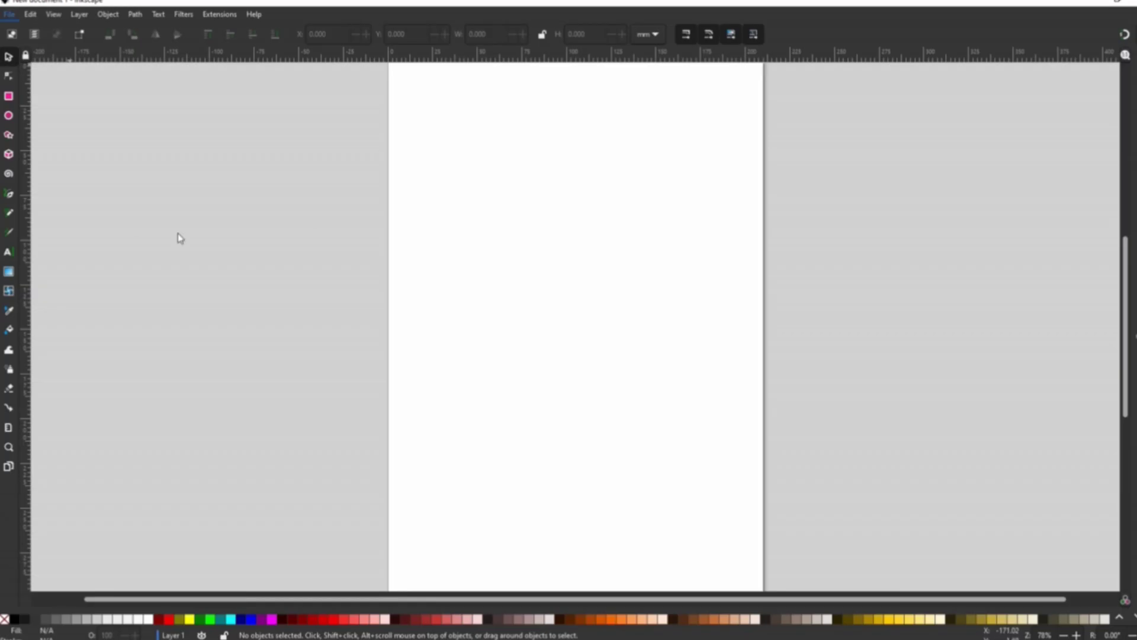
key("ctrl+shift+d")
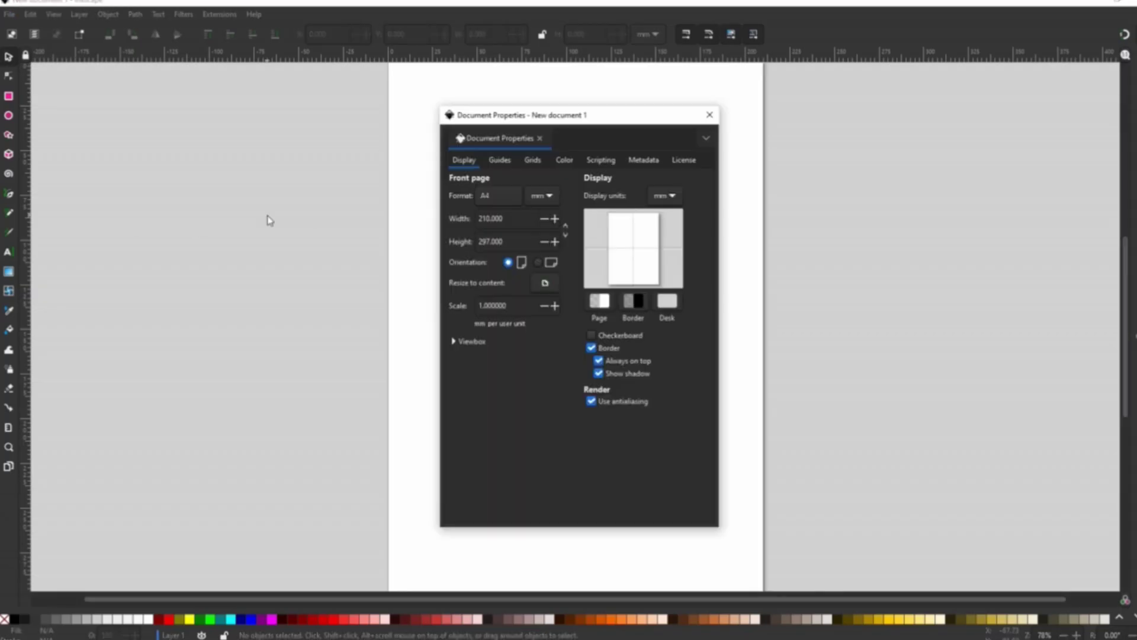
left_click(517, 196)
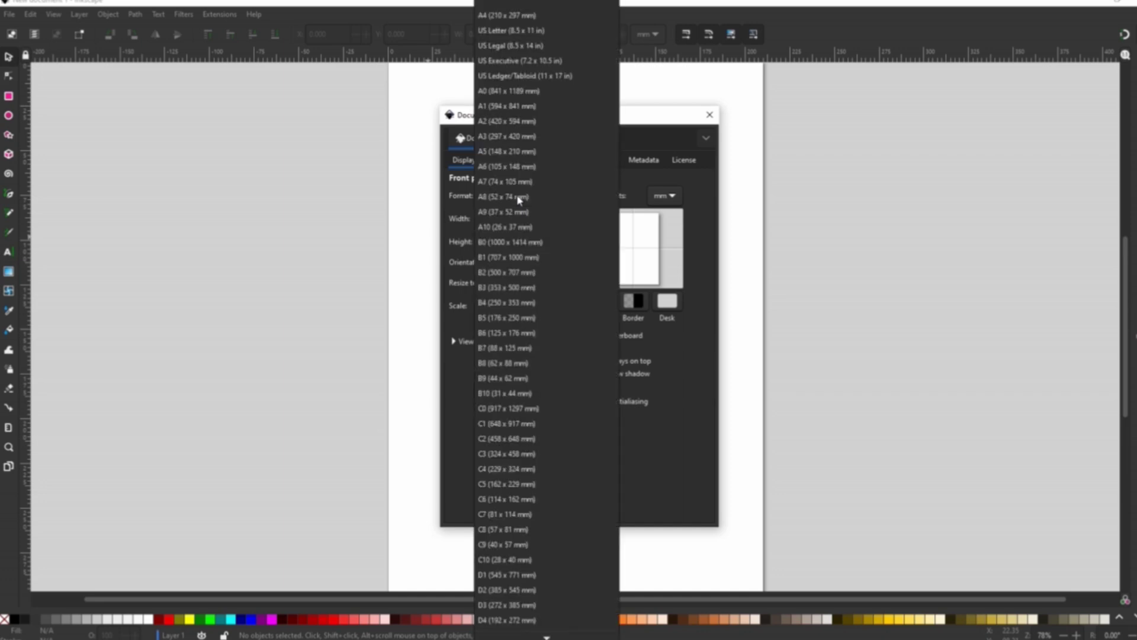
left_click(533, 37)
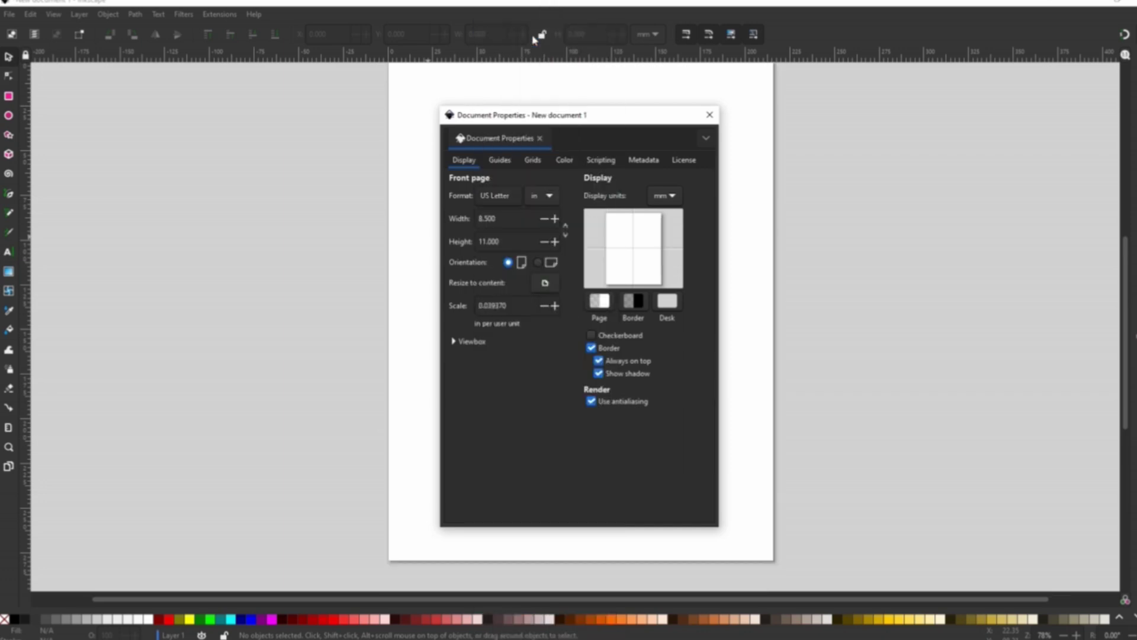
left_click(538, 263)
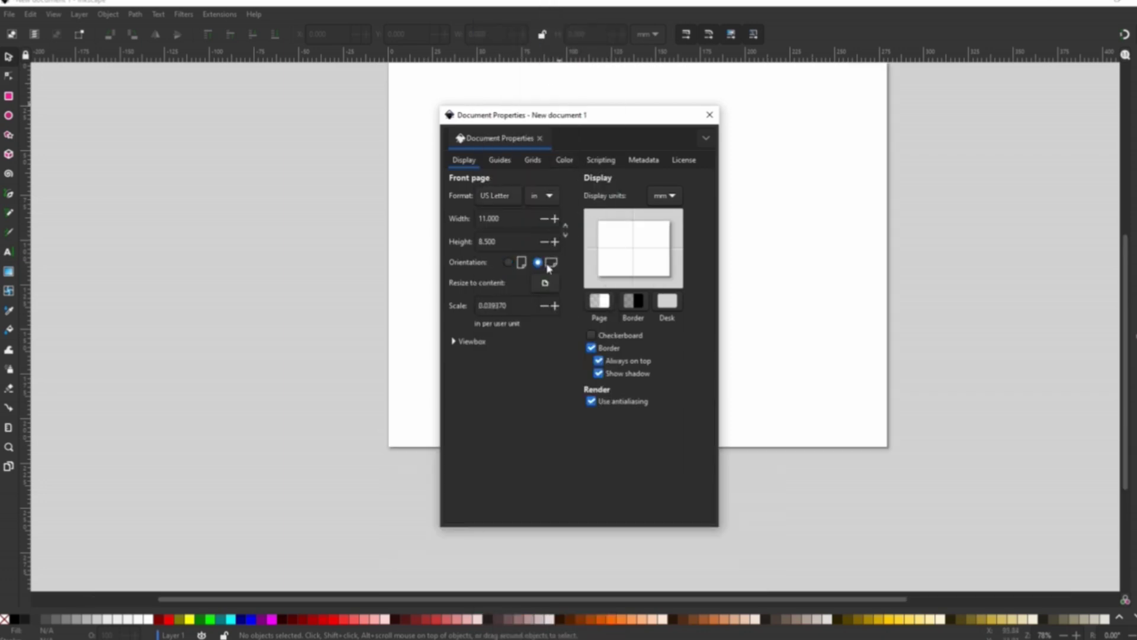
left_click(709, 114)
scroll(986, 300, "up", 3)
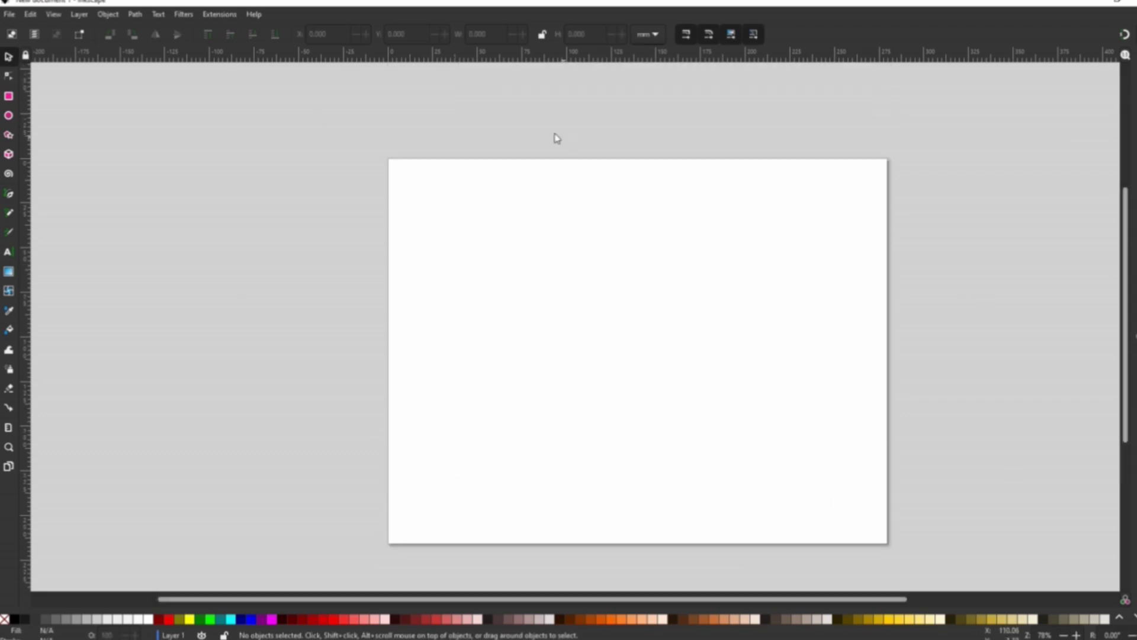
Step: Start the Playing Cards extension and set the cards' bleed size to 0 mm
left_click(218, 15)
mouse_move(249, 76)
left_click(410, 75)
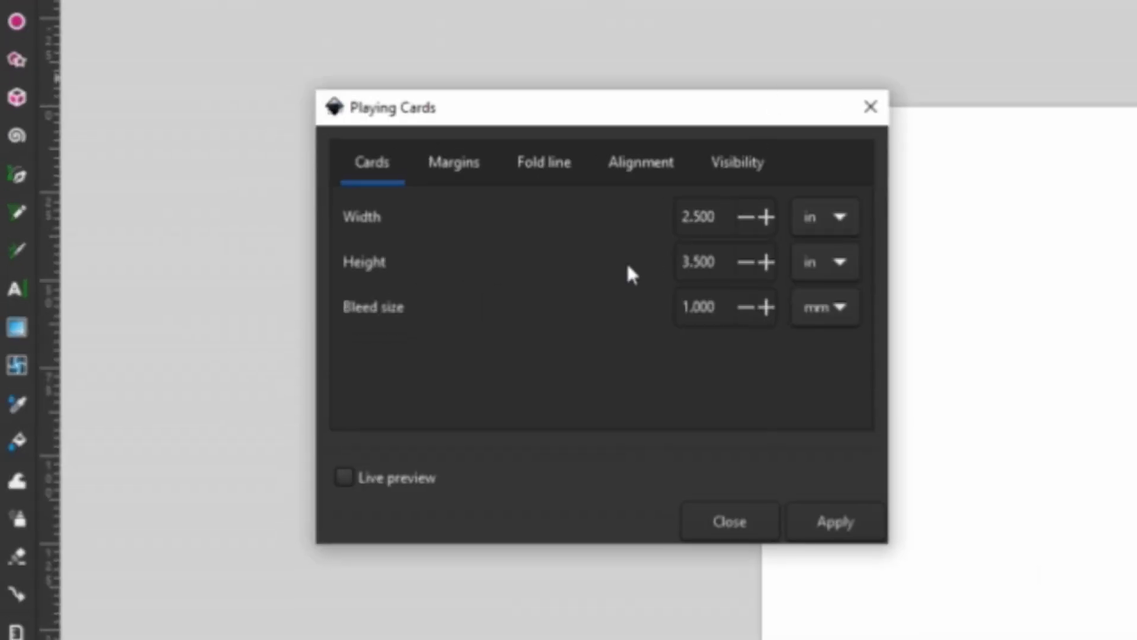
left_click_drag(712, 305, 479, 308)
type("0")
left_click(687, 261)
Step: Enable live preview and set the card-to-fold-line distance, crop mark distance and page margin to 0 mm
left_click(453, 163)
left_click(365, 479)
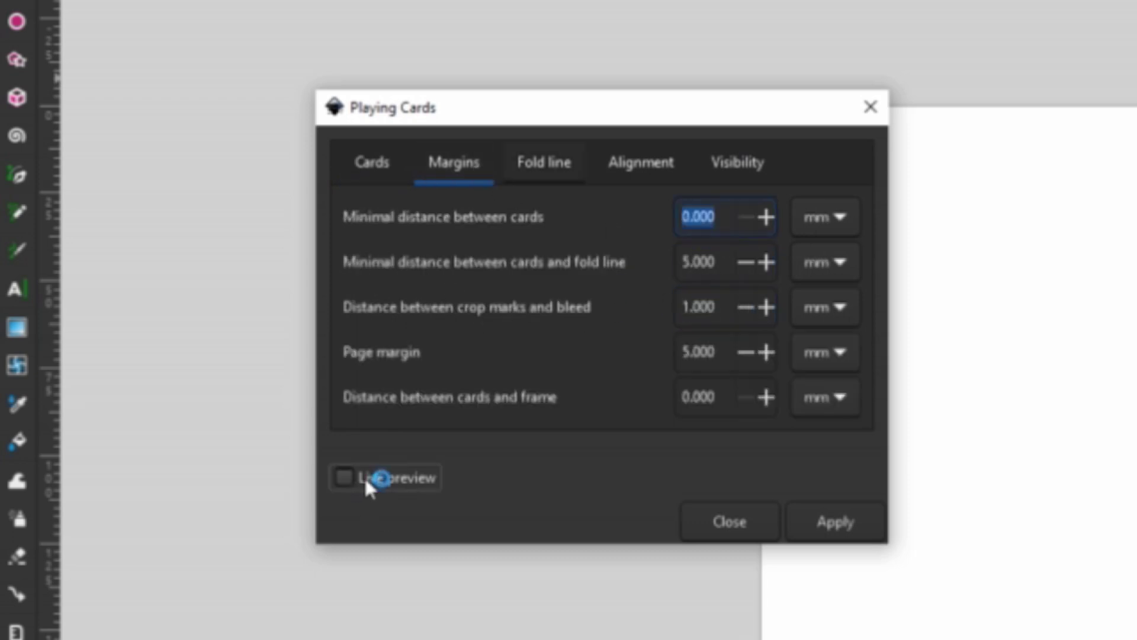
scroll(714, 261, "down", 5)
left_click(723, 308)
left_click_drag(723, 309, 475, 296)
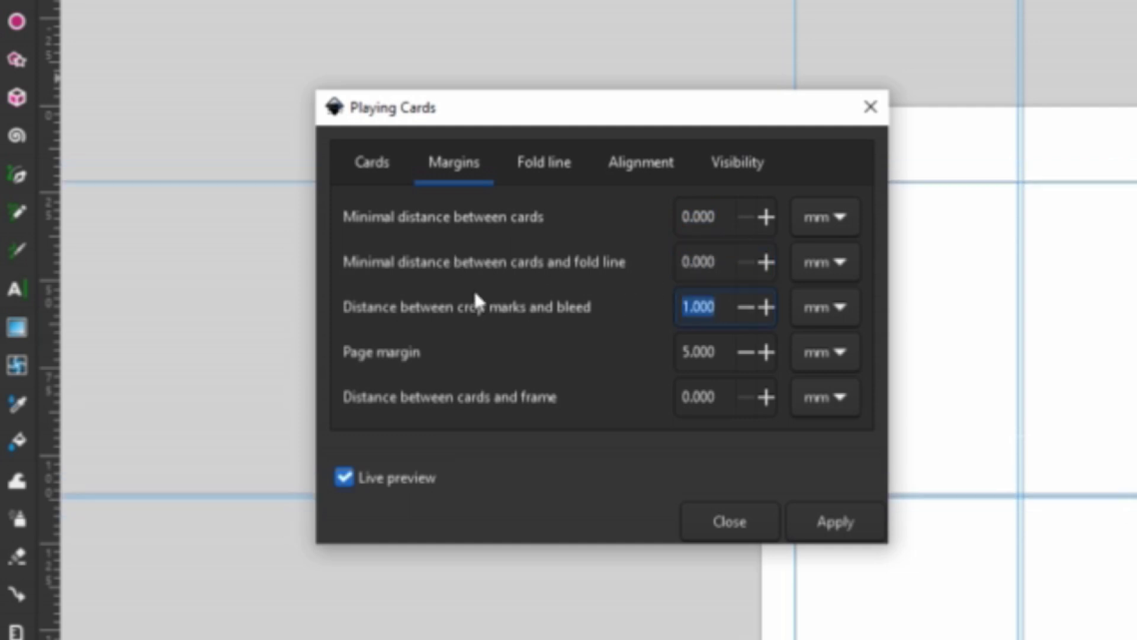
key("BackSpace")
key("BackSpace")
key("BackSpace")
key("BackSpace")
key("BackSpace")
type("0")
left_click(720, 395)
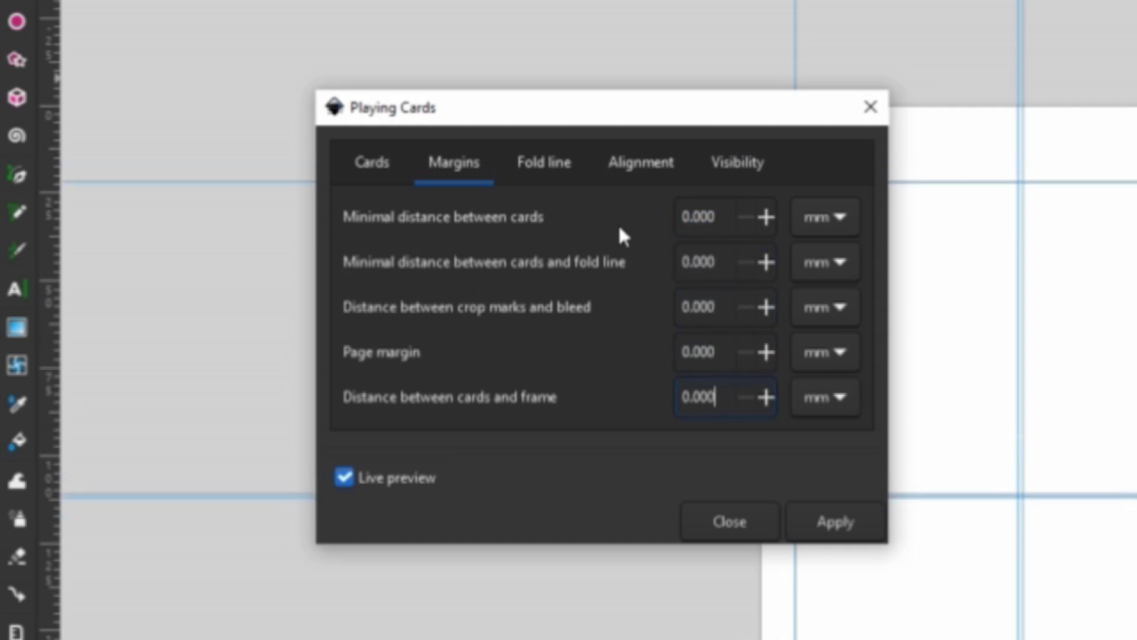
Step: Choose no fold line for the template and set the alignment grid spacing to 0 mm
left_click(563, 164)
left_click(728, 264)
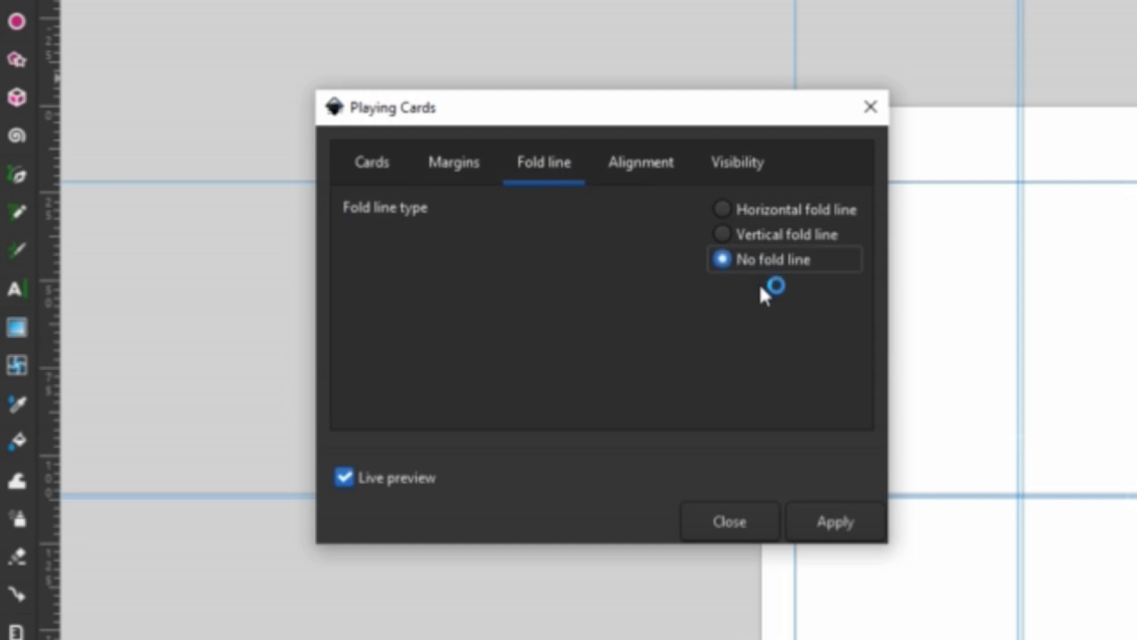
left_click(637, 161)
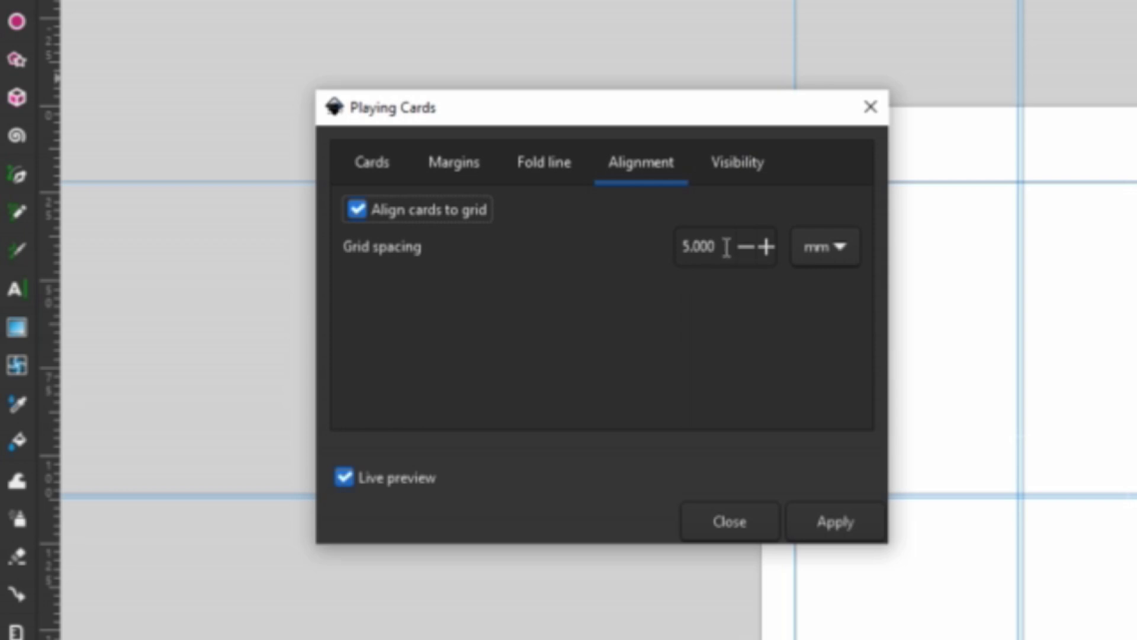
left_click_drag(722, 246, 411, 214)
type("0")
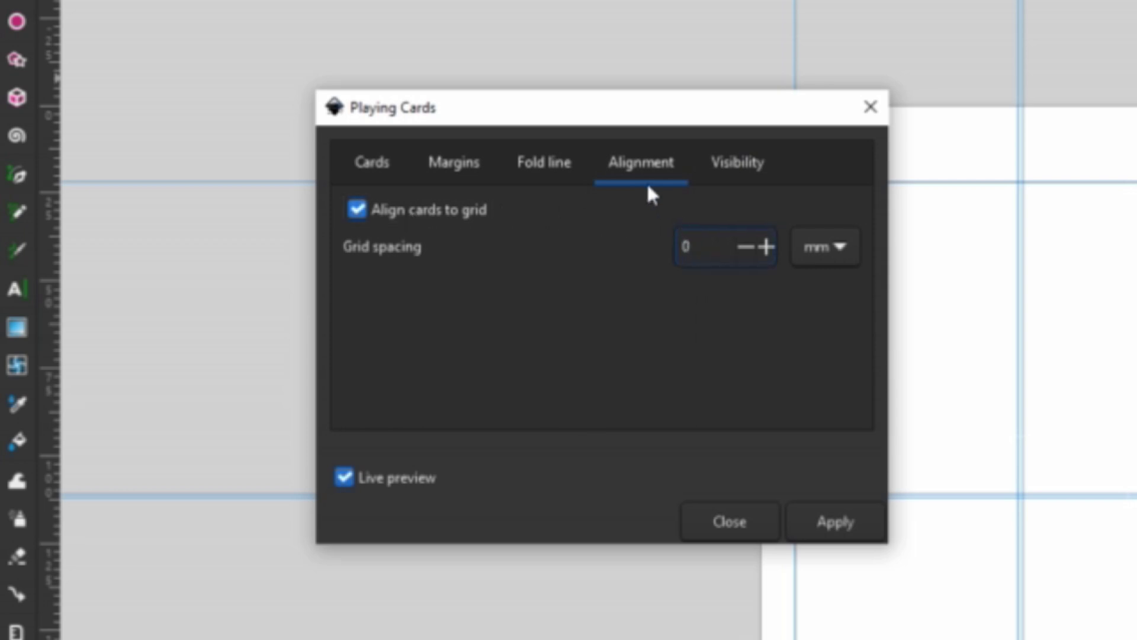
key("Return")
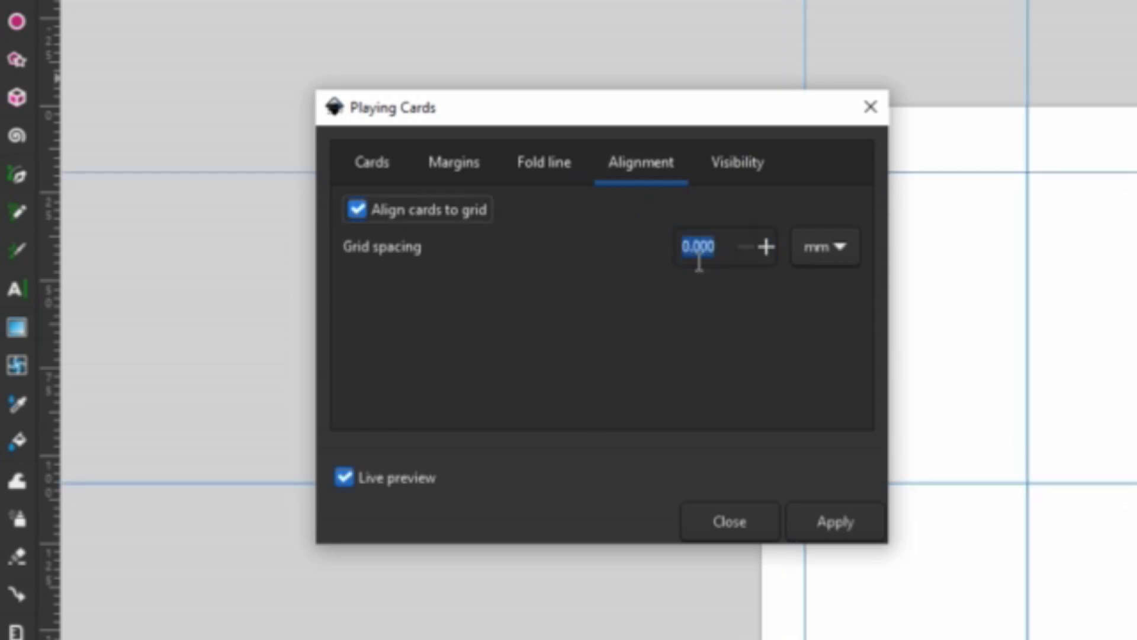
Step: Apply the playing card template with all visibility options enabled and close the extension's dialog
left_click(723, 172)
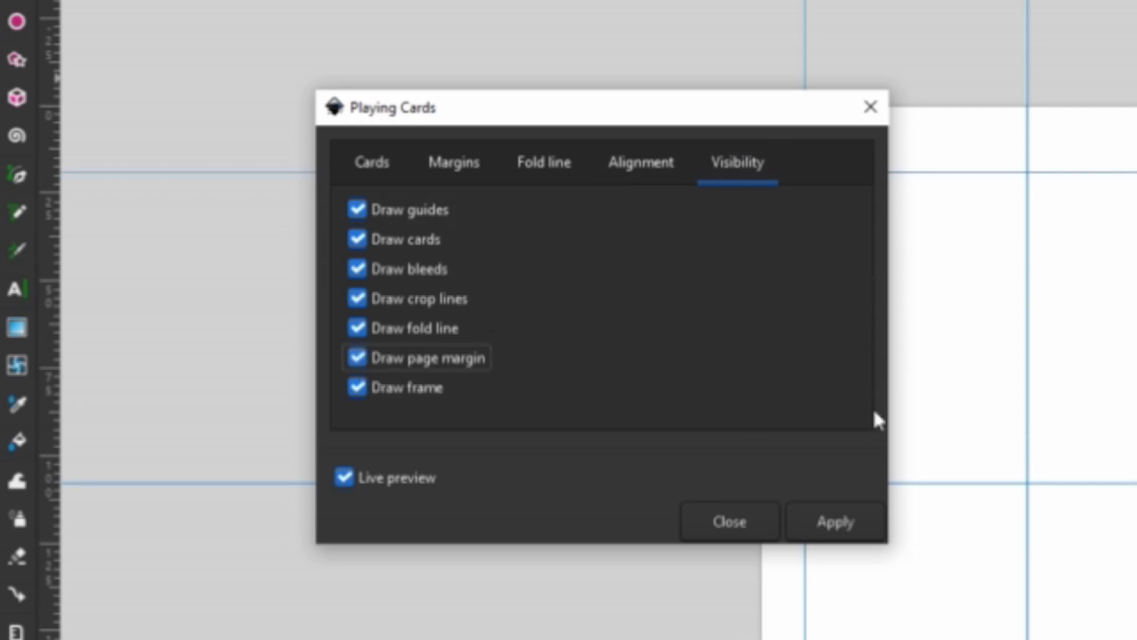
left_click(844, 523)
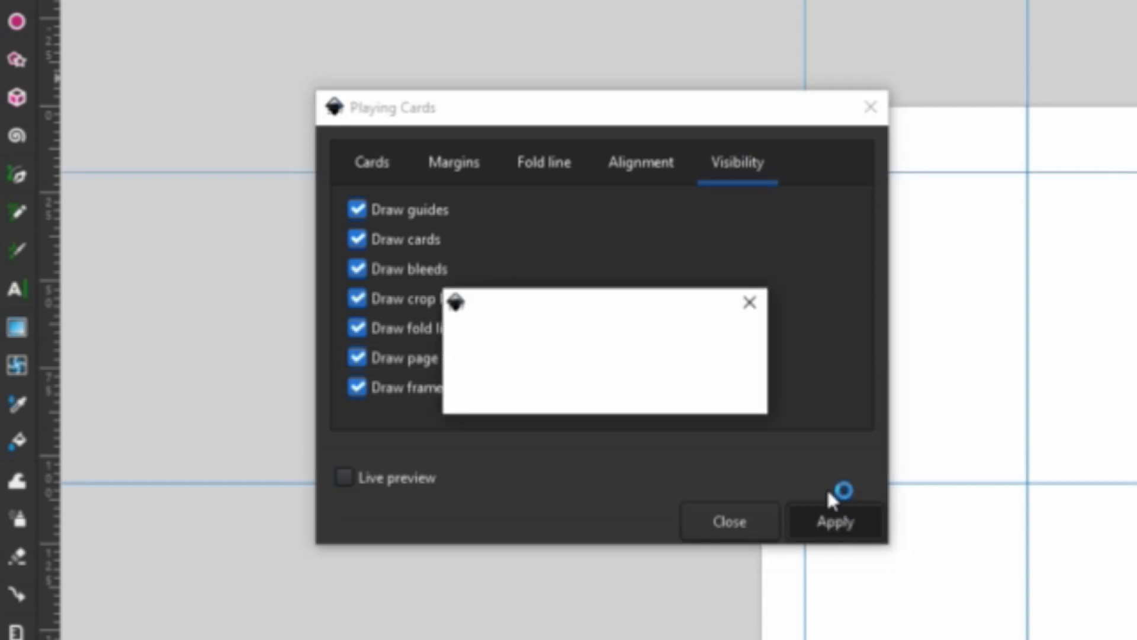
left_click(730, 521)
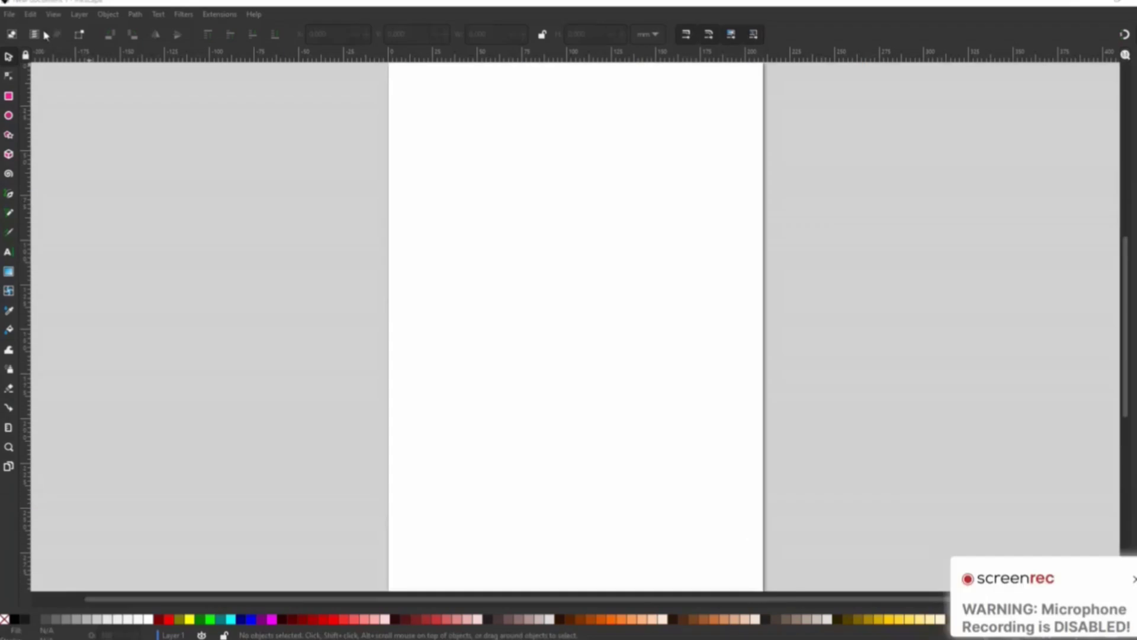
Step: Set the new document's page format to US Letter in landscape orientation and close the document properties
left_click(9, 14)
left_click(36, 242)
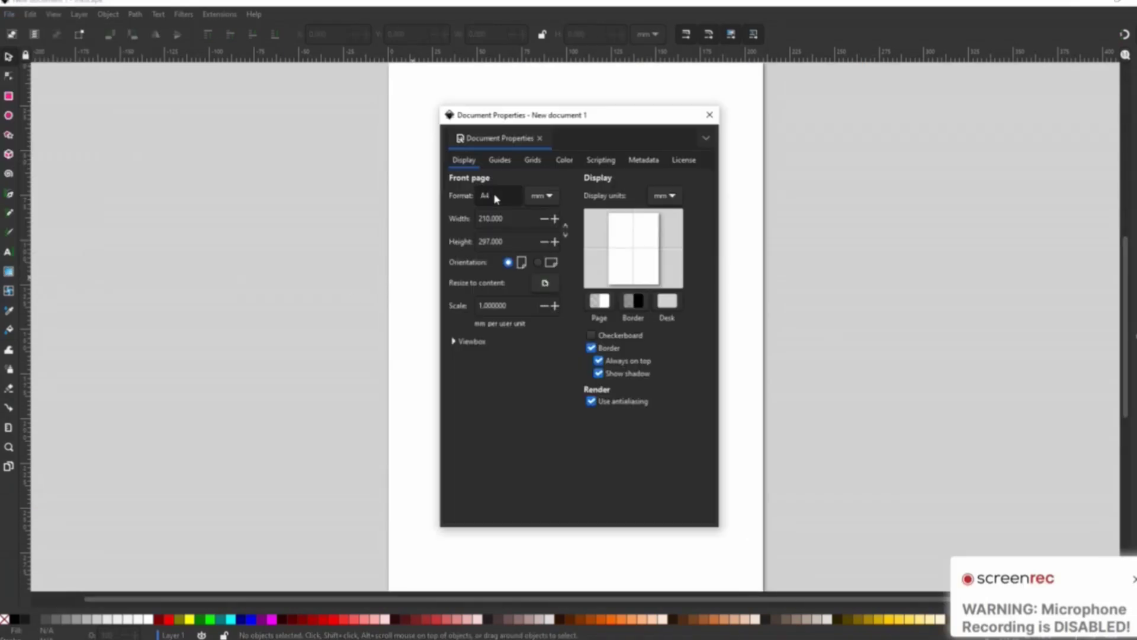
left_click(496, 199)
left_click(527, 30)
left_click(537, 262)
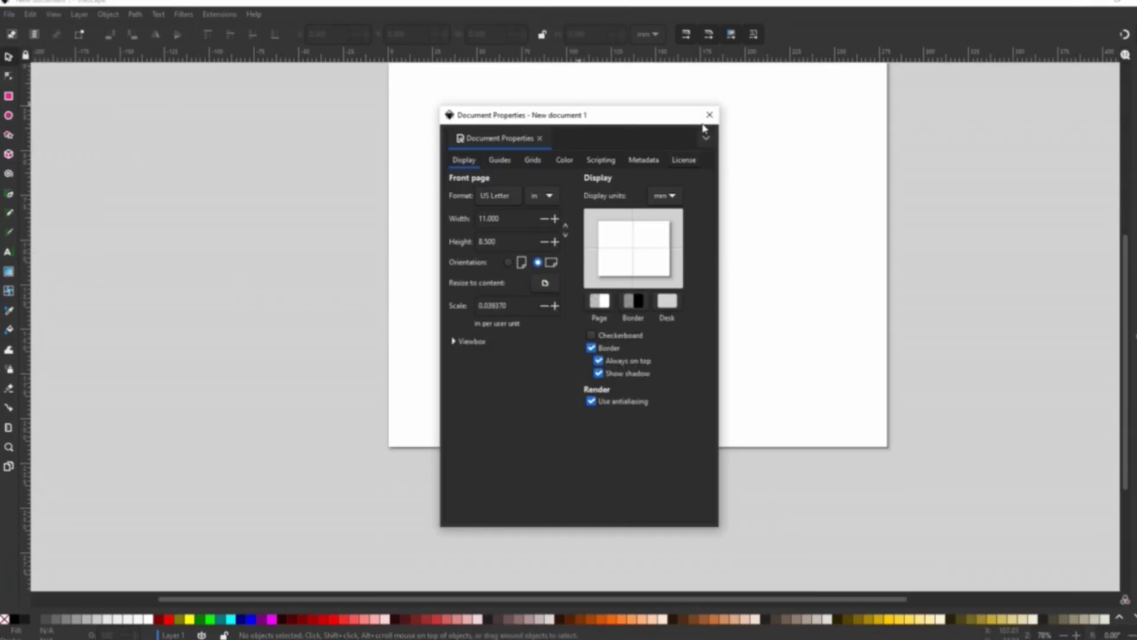
left_click(709, 114)
Step: Generate the card guides with the Playing Cards extension, keeping all visibility options enabled, and close its dialog
left_click(223, 15)
mouse_move(257, 75)
left_click(403, 76)
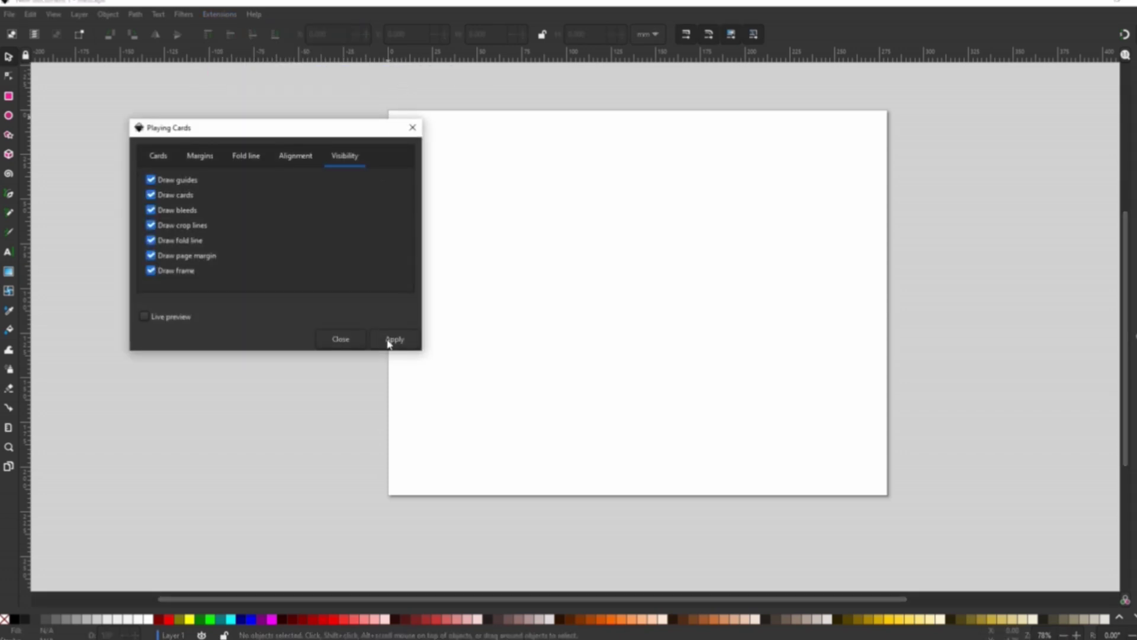
left_click(389, 342)
left_click(354, 340)
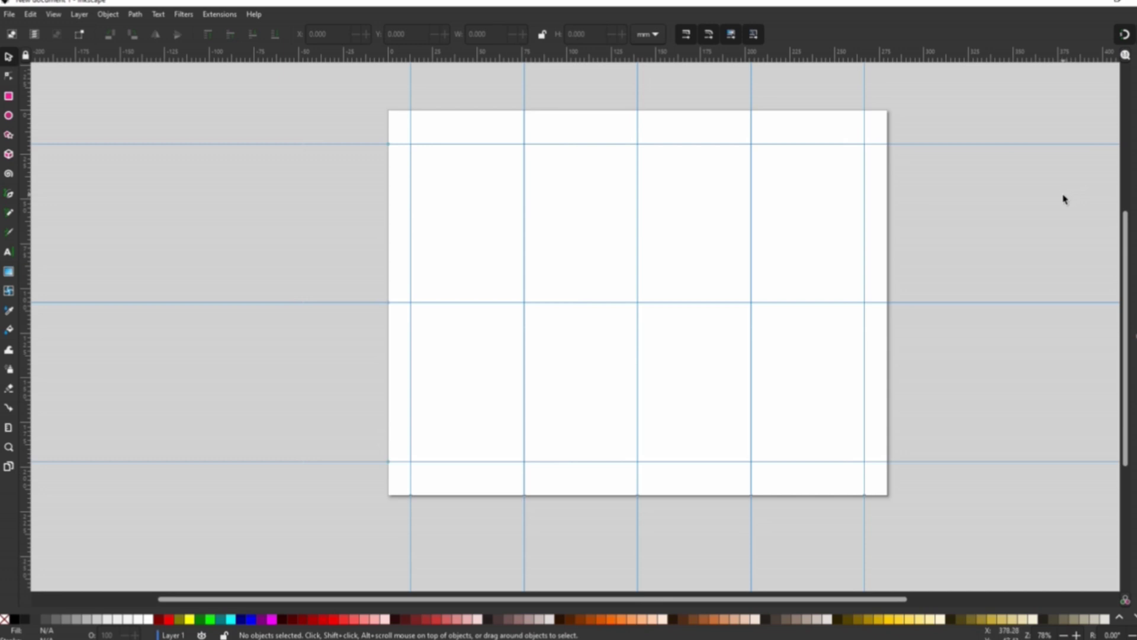
Step: Import Battle Cry Card Front.png from the PrintAtHome Cards folder as an embedded image with Smooth (optimizeQuality) rendering
left_click(10, 14)
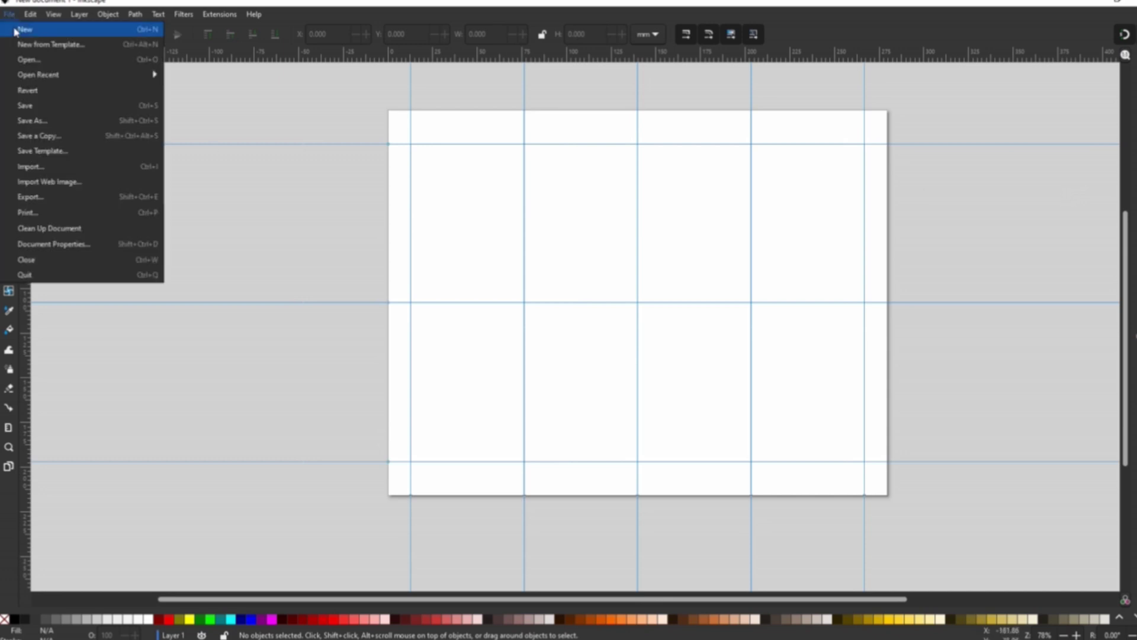
left_click(51, 168)
double_click(148, 177)
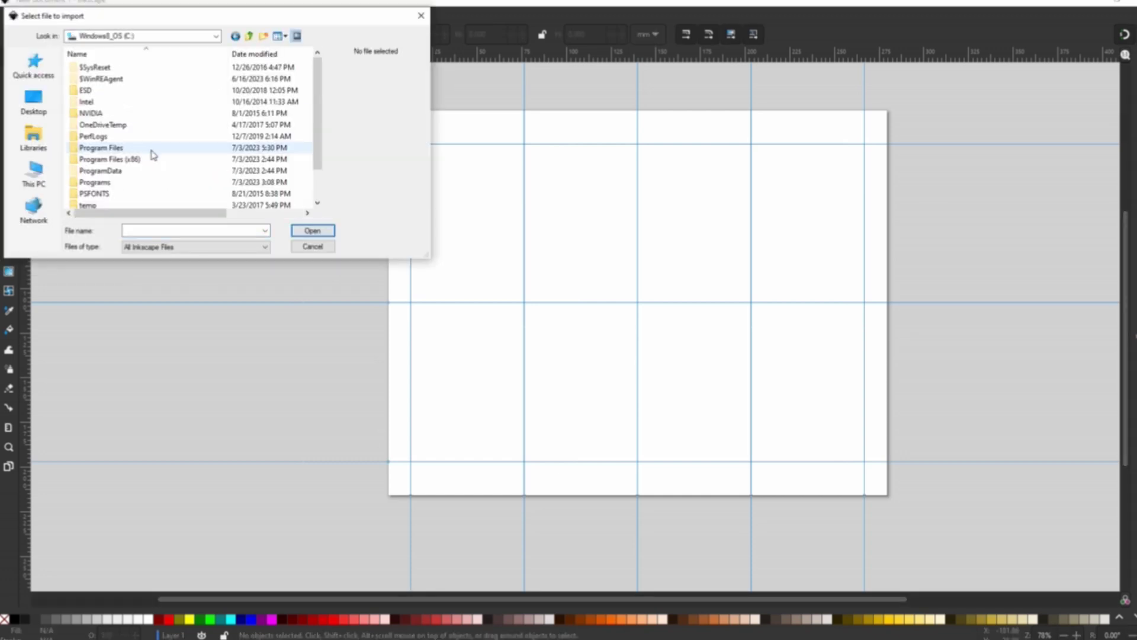
double_click(145, 155)
double_click(125, 80)
double_click(97, 77)
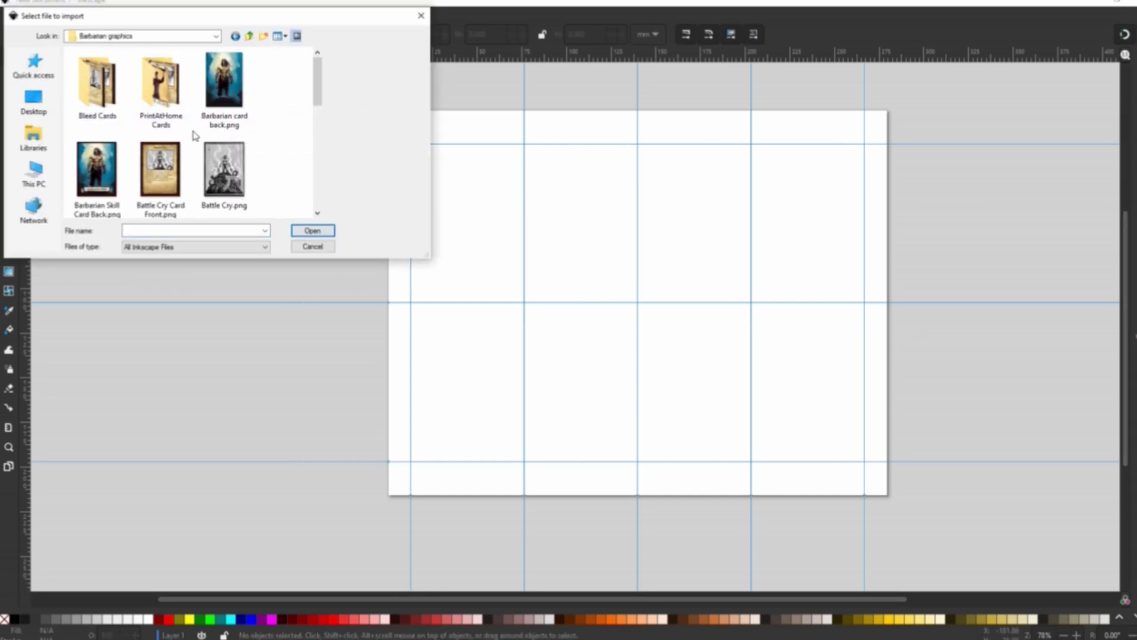
double_click(159, 77)
left_click(159, 77)
left_click(312, 231)
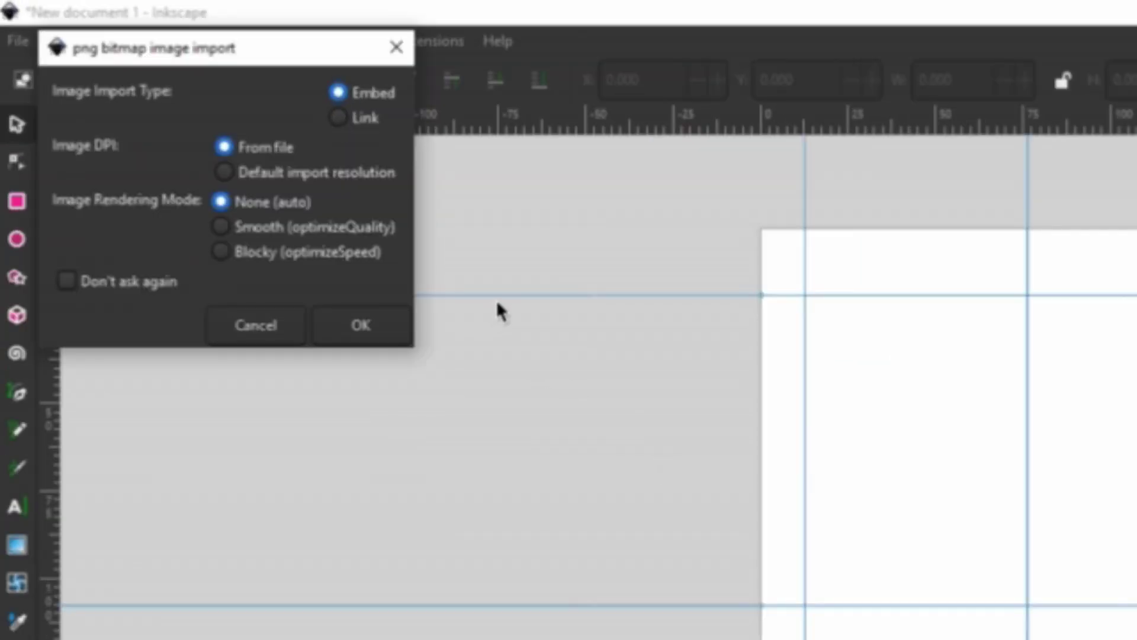
left_click(222, 230)
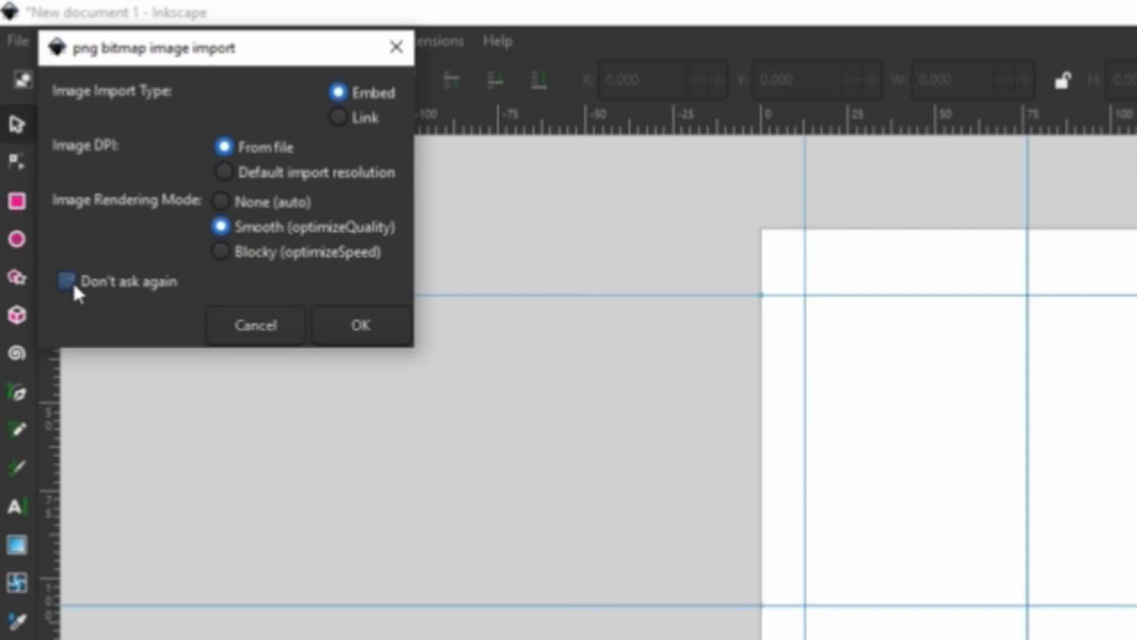
left_click(385, 320)
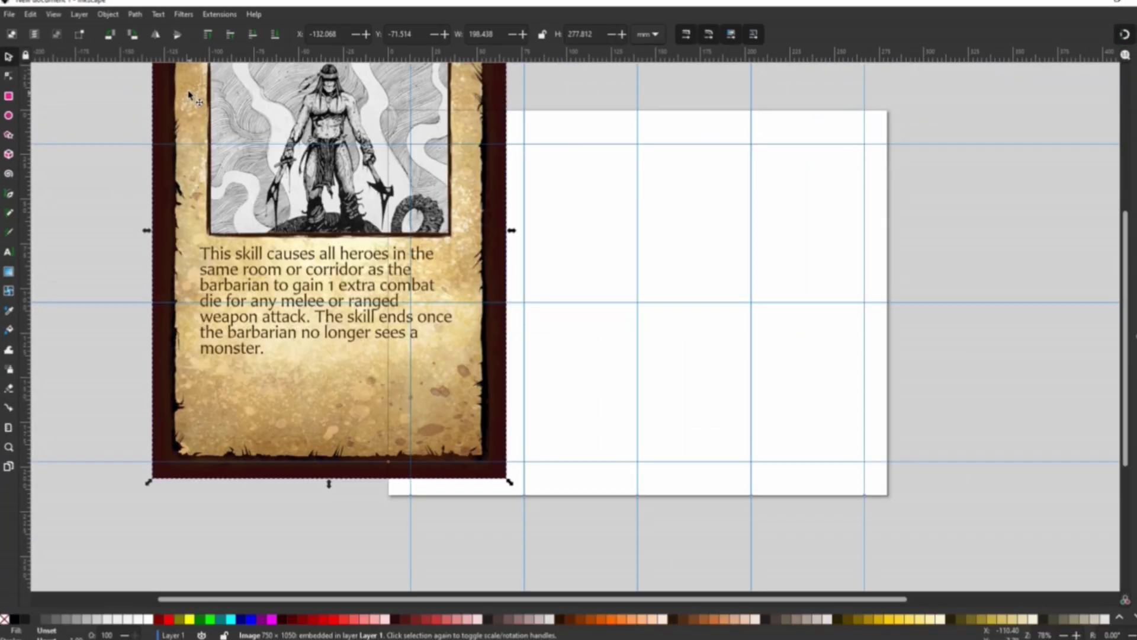
Step: Snap the Battle Cry card to the template's upper-left guide corner and scale it to 63.5 × 88.9 mm
left_click_drag(189, 96, 263, 179)
left_click_drag(237, 83, 436, 178)
scroll(749, 330, "down", 3)
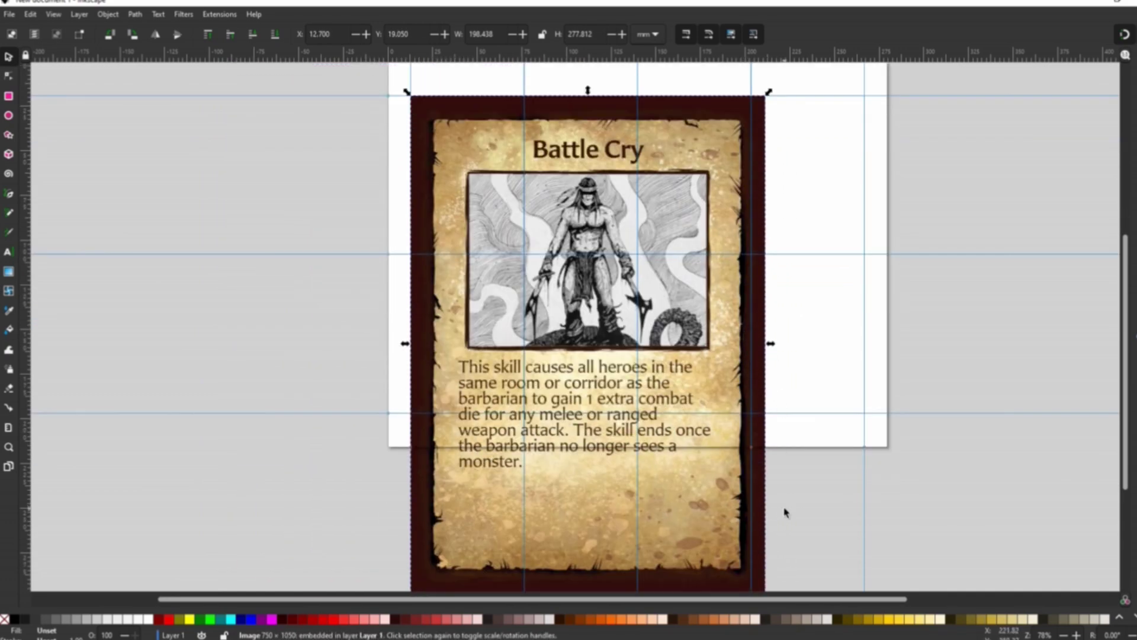
left_click_drag(769, 550, 629, 342)
left_click_drag(588, 289, 540, 228)
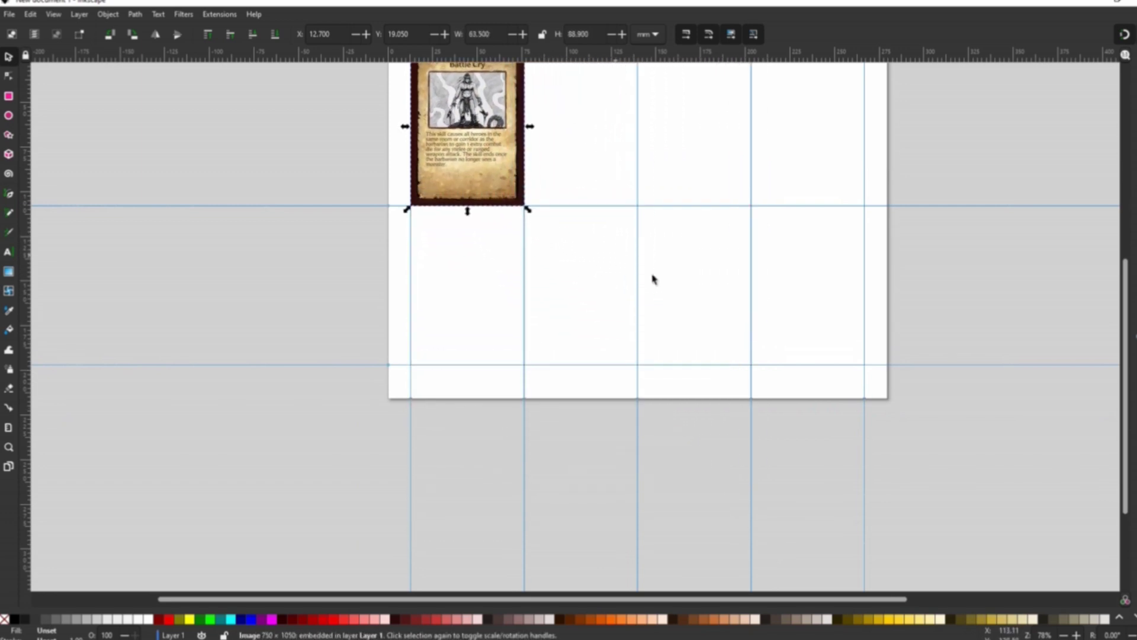
scroll(769, 365, "up", 4)
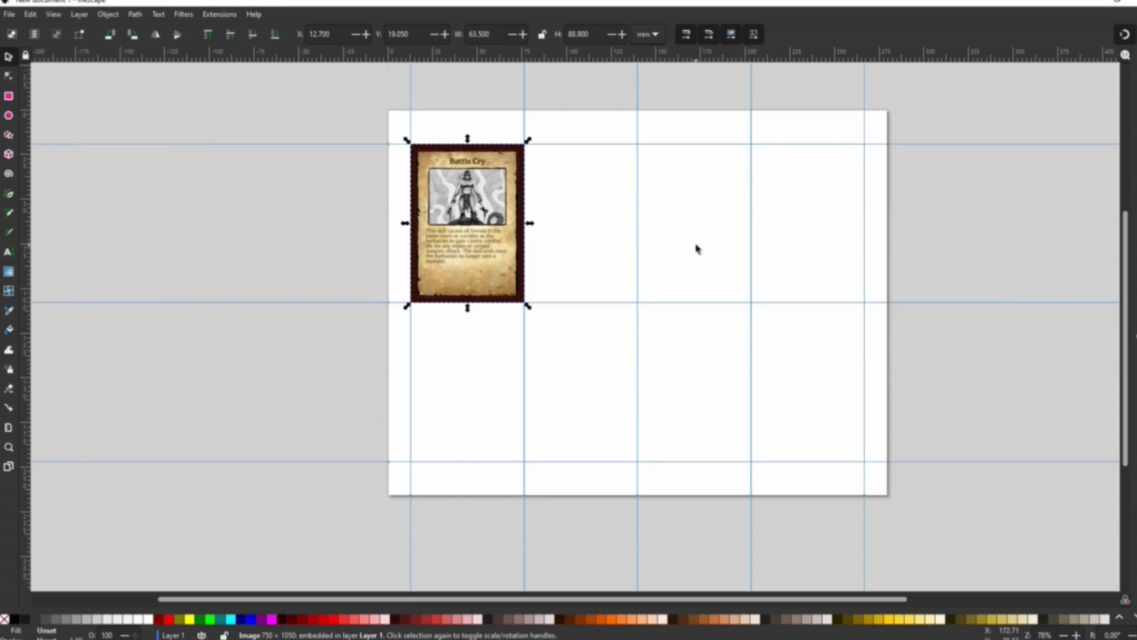
Step: Import the Berserker Rage and Defense Formation card fronts and fit them into the second and third slots of the upper row
key("ctrl+i")
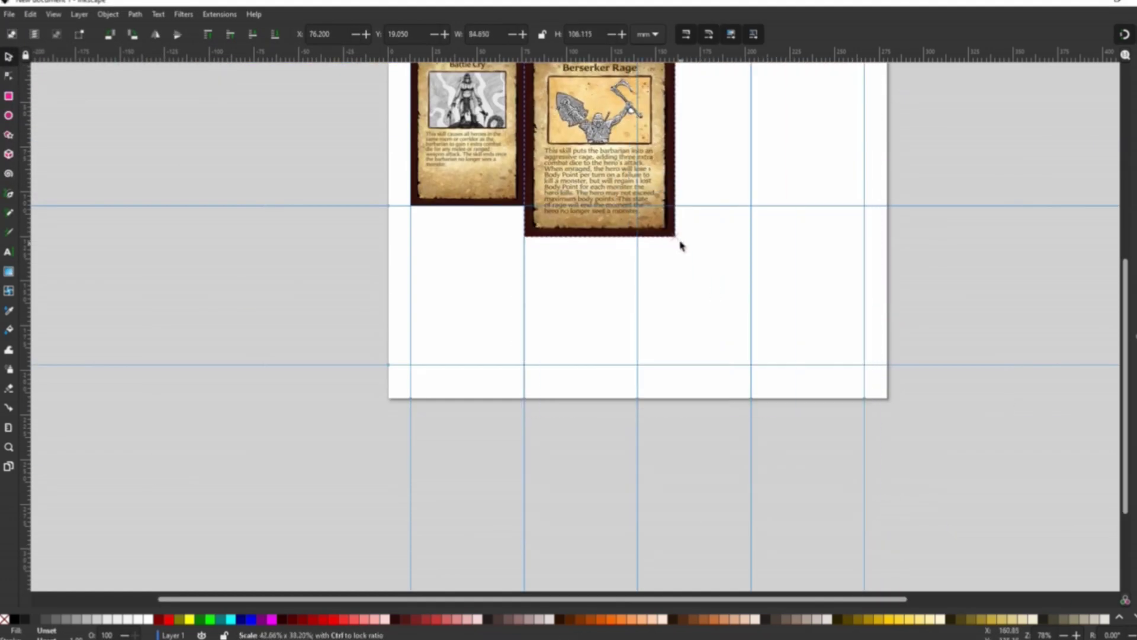
scroll(680, 243, "up", 6)
left_click(290, 98)
key("ctrl+i")
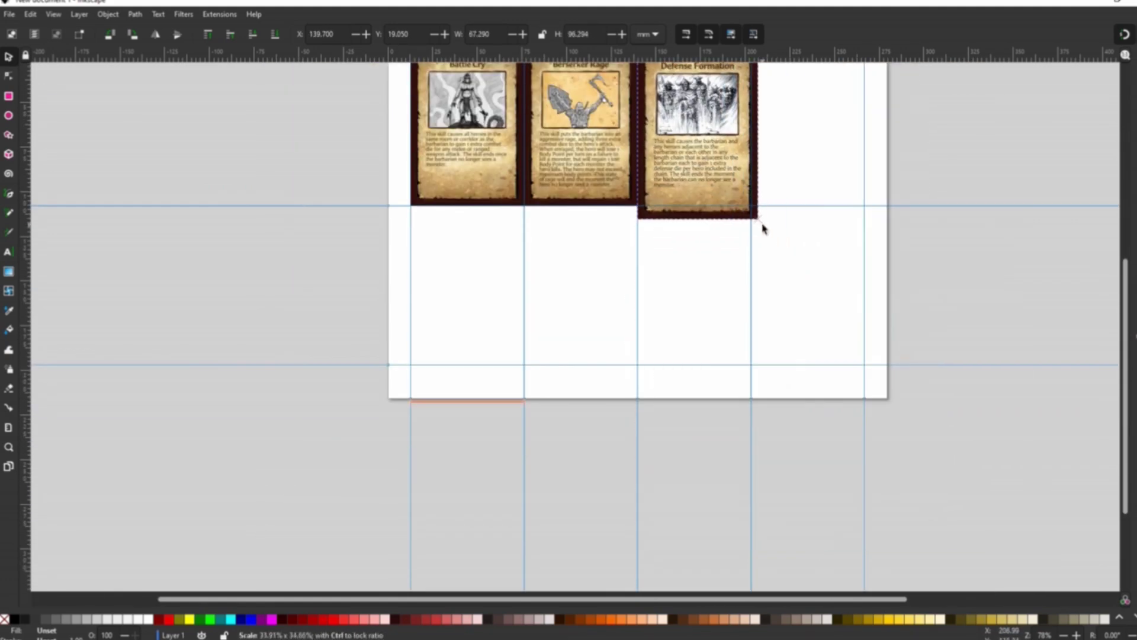
scroll(953, 309, "up", 4)
Step: Place copies of Battle Cry in the upper row's fourth slot and Berserker Rage and Defense Formation in the lower row's first two slots
left_click(954, 310)
right_click(953, 309)
left_click(1003, 286)
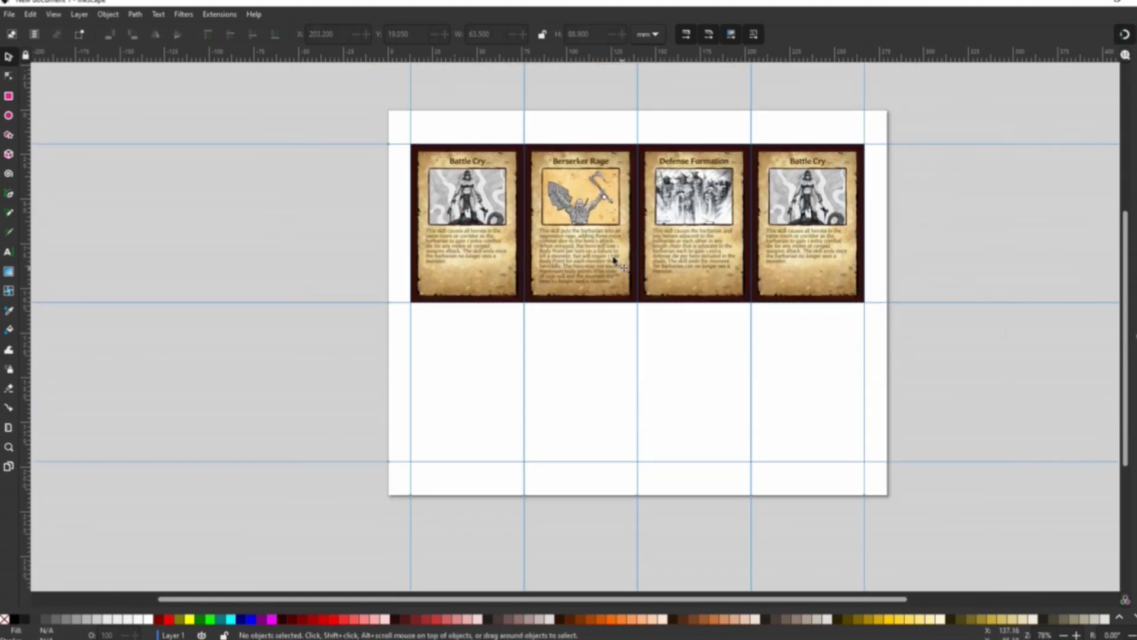
left_click_drag(445, 431, 467, 382)
left_click(743, 296)
key("ctrl+v")
left_click_drag(977, 450, 580, 382)
Step: Complete the lower row with copies of Battle Cry in the third slot and Berserker Rage in the fourth
right_click(938, 408)
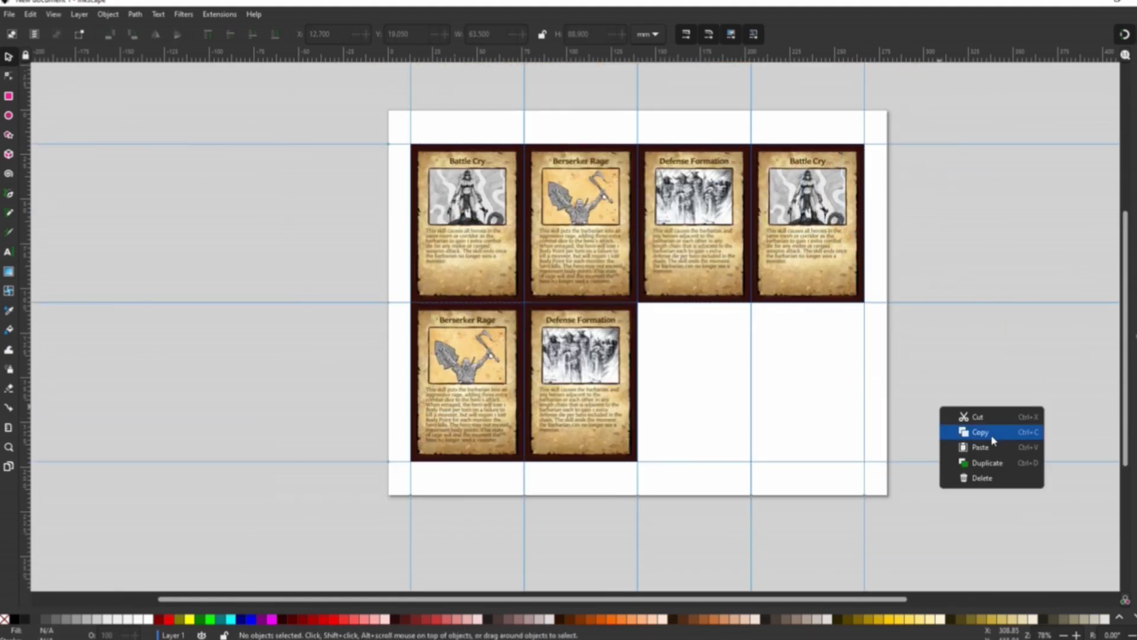
left_click(972, 447)
left_click_drag(710, 396, 694, 382)
key("ctrl+v")
left_click_drag(988, 383, 771, 341)
Step: Paste Berserker Rage copies outside both ends of the upper row, flush against its outer cards
right_click(221, 219)
left_click(249, 257)
left_click_drag(289, 224, 368, 187)
right_click(966, 236)
left_click(1003, 279)
left_click_drag(947, 237, 919, 224)
Step: Paste Berserker Rage copies outside both ends of the lower row, flush against its outer cards
left_click(316, 438)
key("ctrl+v")
left_click_drag(316, 438, 354, 382)
right_click(971, 374)
left_click(1011, 414)
left_click_drag(1010, 414, 921, 382)
Step: Copy the complete upper row of six cards and place the copy directly above it
left_click(1040, 390)
left_click_drag(248, 123, 940, 293)
right_click(907, 249)
left_click(931, 274)
scroll(338, 142, "up", 5)
right_click(337, 140)
left_click(376, 180)
left_click_drag(658, 252, 826, 234)
Step: Paste another copy of the six-card row directly beneath the lower row
scroll(827, 234, "down", 5)
left_click(848, 534)
key("ctrl+v")
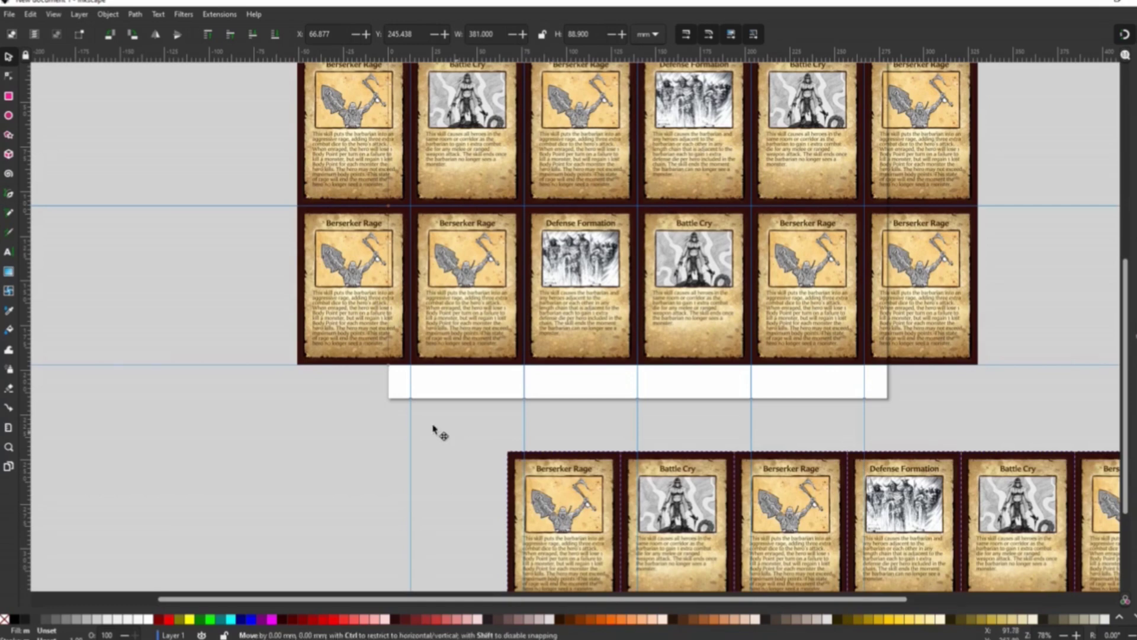
left_click_drag(619, 459, 408, 372)
Step: Delete the two outermost Berserker Rage cards from both the bottommost and topmost rows, leaving the sheet's corners empty
left_click(354, 438)
key("Delete")
left_click(921, 449)
key("Delete")
scroll(921, 448, "up", 5)
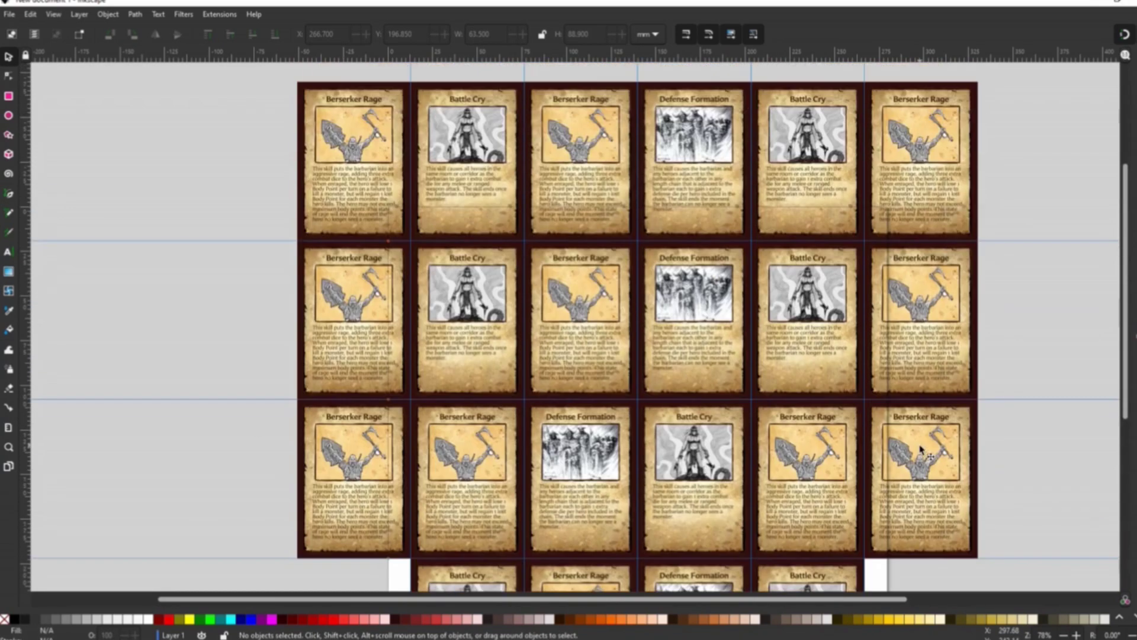
left_click(939, 178)
key("Delete")
scroll(939, 183, "up", 1)
left_click(355, 195)
key("Delete")
scroll(480, 366, "down", 3)
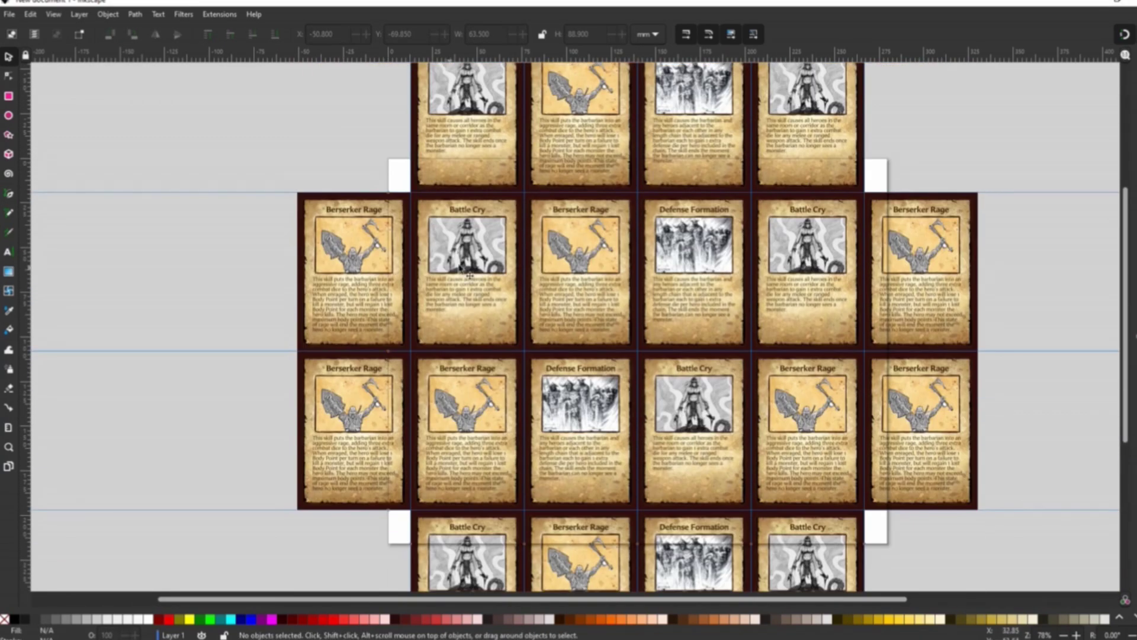
scroll(310, 199, "up", 3)
Step: Save the card sheet as Barbarian Skill Cards Front.svg in the PrintAtHome Cards folder
left_click(9, 14)
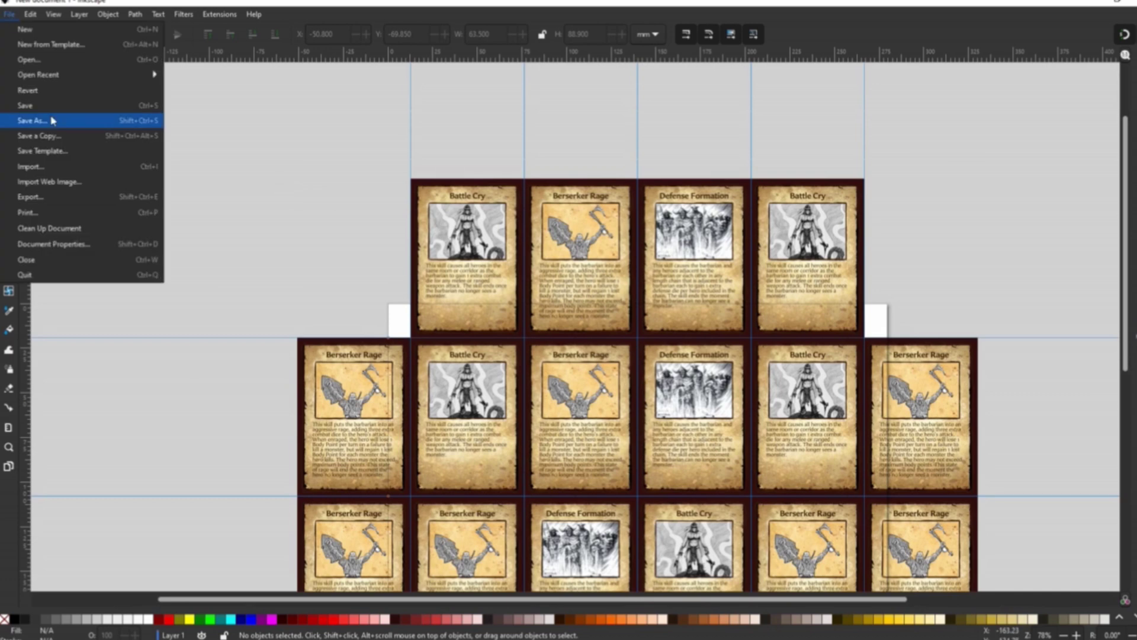
left_click(53, 120)
left_click(33, 171)
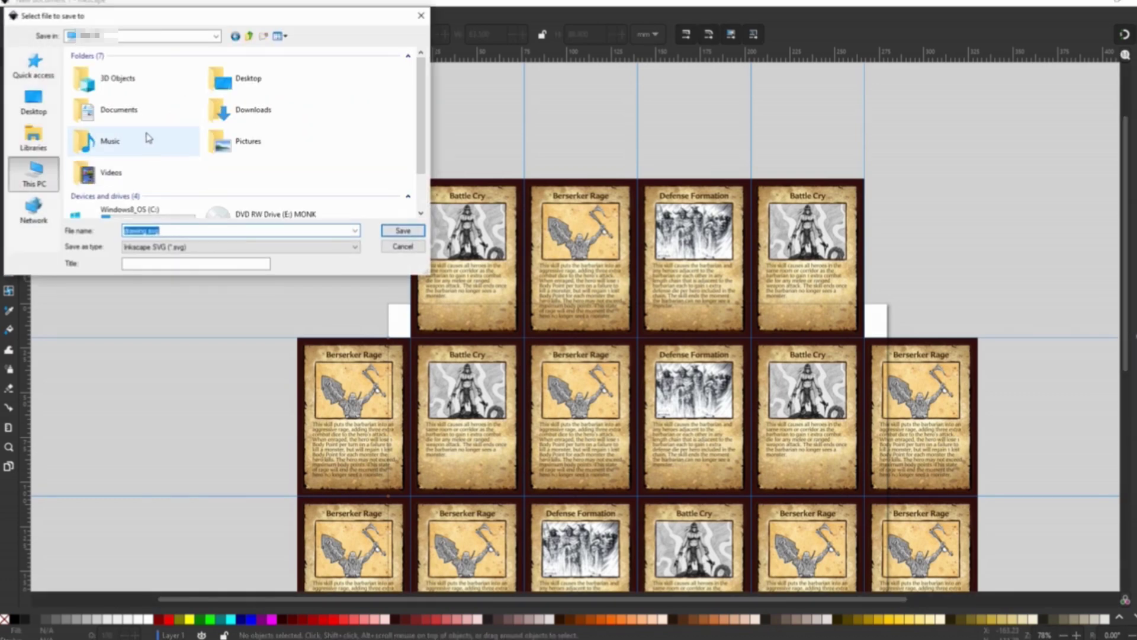
double_click(148, 211)
double_click(134, 181)
double_click(97, 78)
double_click(100, 88)
left_click(164, 113)
double_click(164, 113)
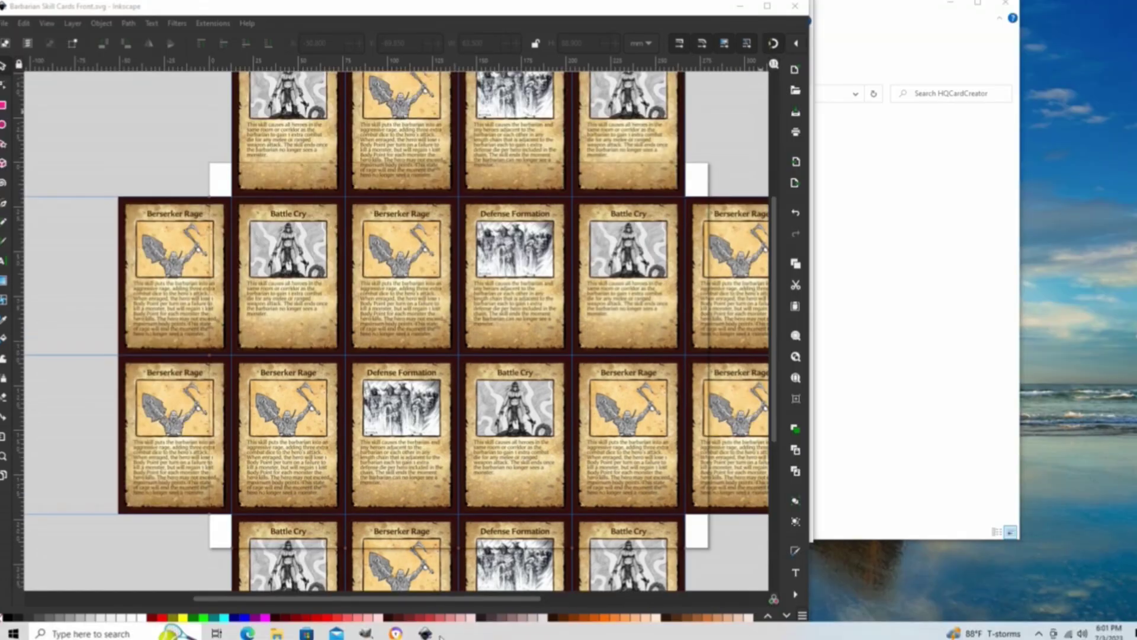
Step: Open a new blank Inkscape document and set its page to US Letter in landscape orientation
right_click(426, 631)
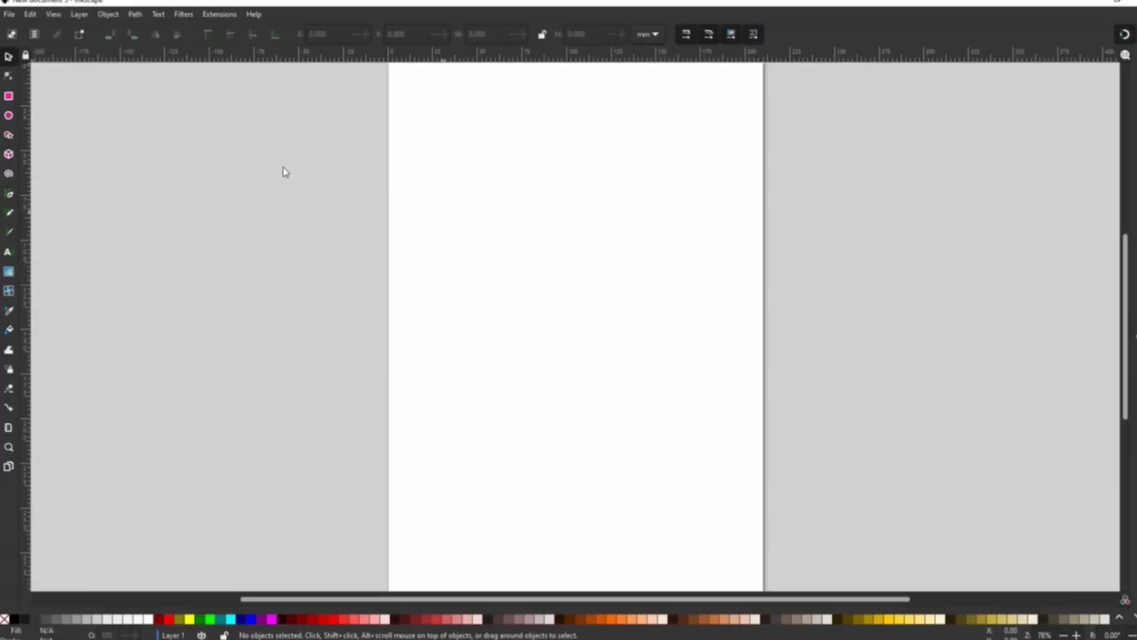
left_click(9, 14)
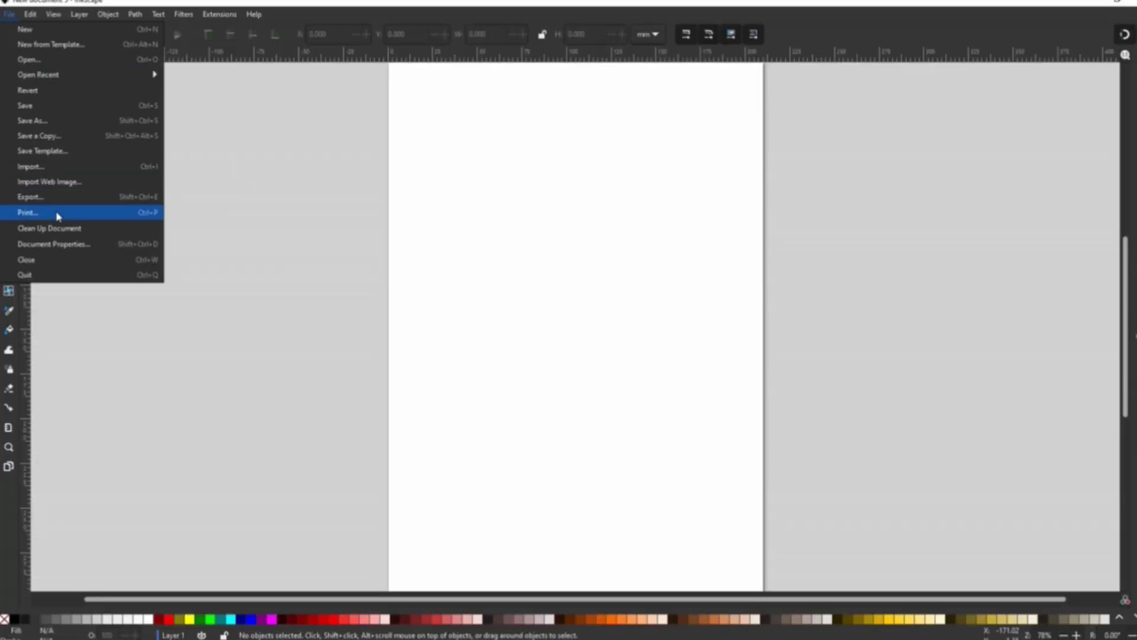
left_click(59, 257)
key("ctrl+shift+d")
left_click(497, 195)
left_click(536, 59)
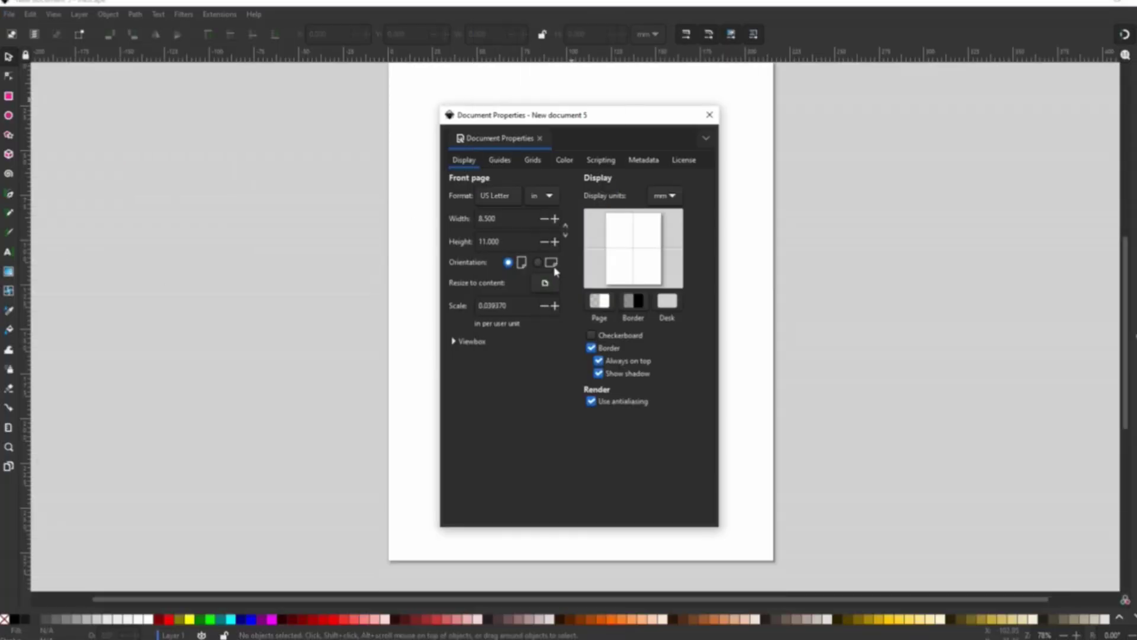
left_click(537, 263)
key("ctrl+shift+d")
Step: Apply the Playing Cards extension to the new page to generate its card guides and close the dialog
left_click(219, 14)
mouse_move(332, 75)
left_click(394, 76)
left_click(307, 262)
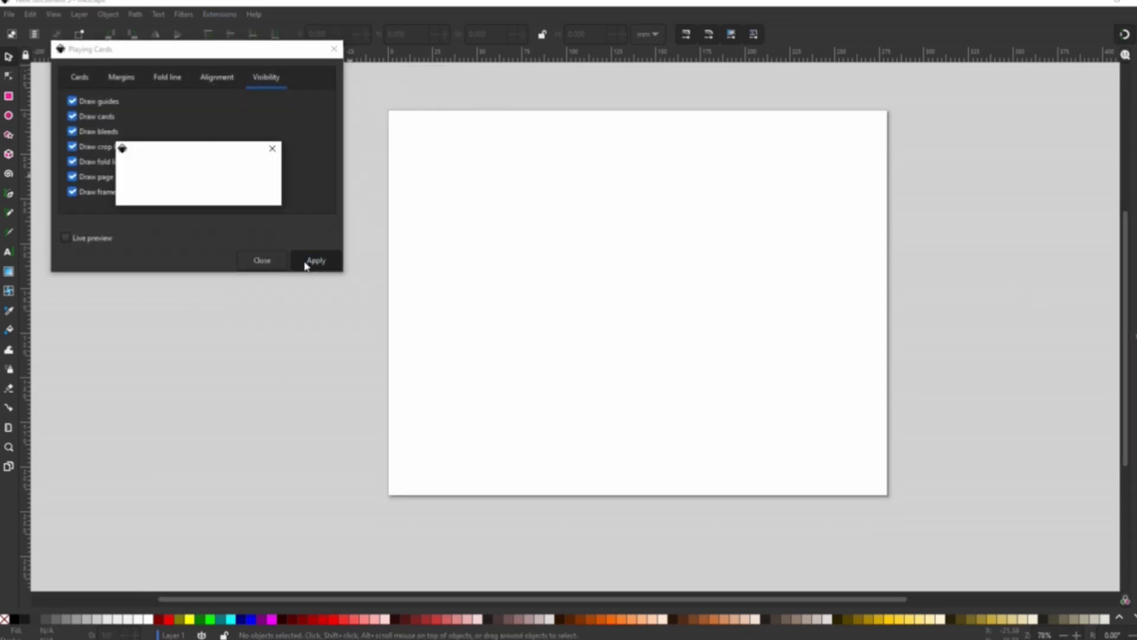
left_click(279, 261)
scroll(513, 268, "up", 1)
scroll(513, 269, "down", 1)
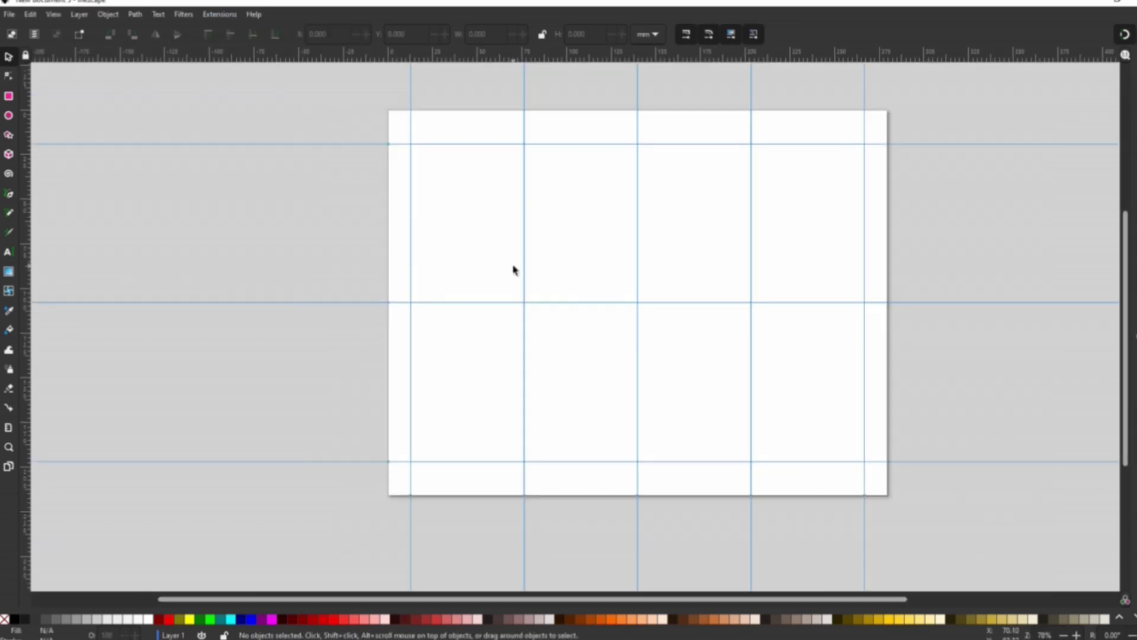
Step: Import Barbarian Skill Card Back.png from the PrintAtHome Cards folder
scroll(513, 270, "up", 2)
left_click(10, 17)
left_click(65, 171)
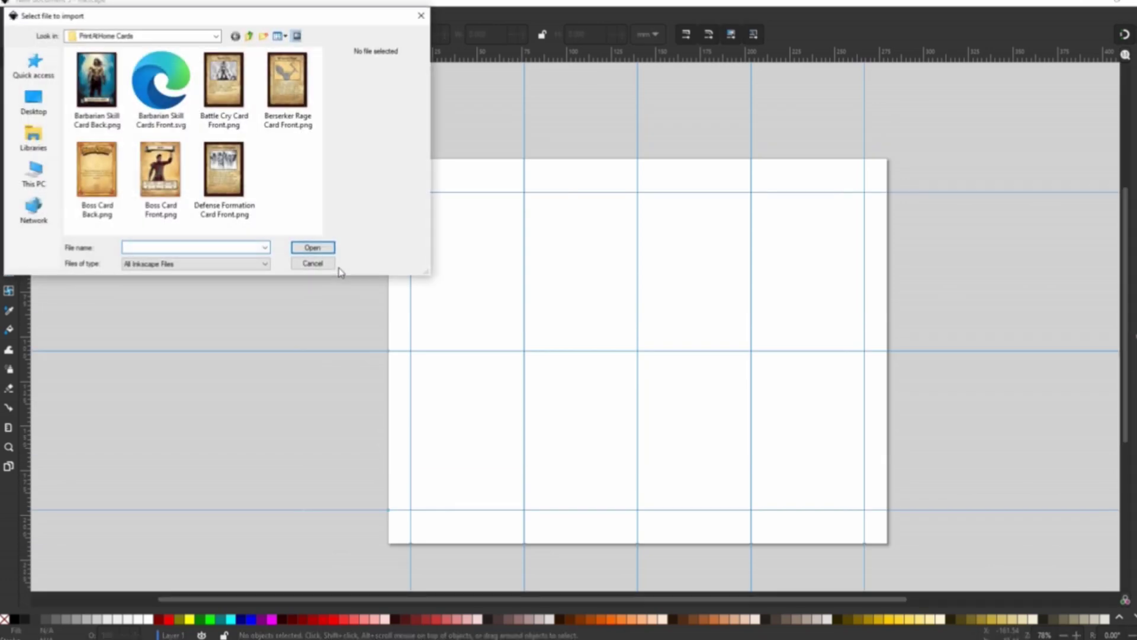
left_click(107, 118)
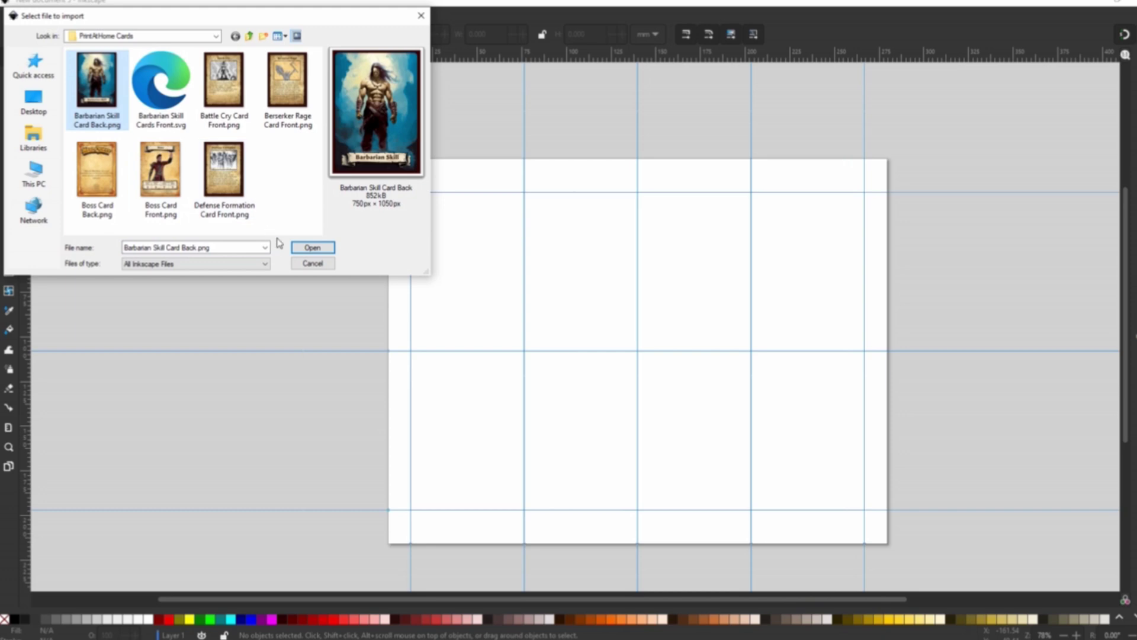
left_click(312, 248)
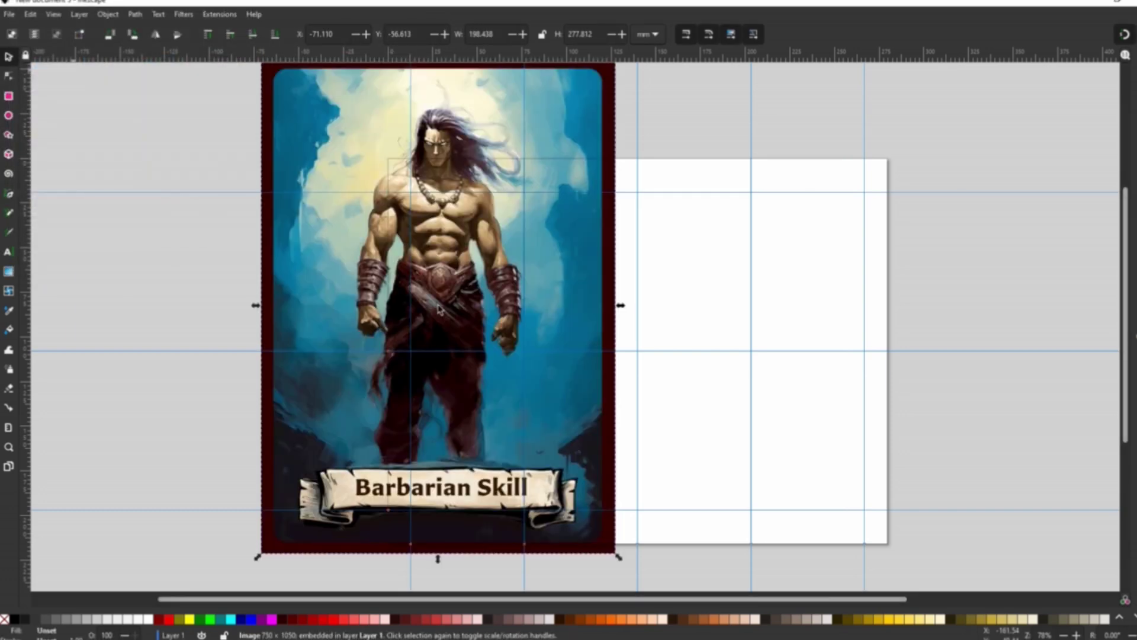
Step: Fit the card back into the template's upper-left slot at 63.5 × 88.9 mm and rotate it 180°
left_click_drag(282, 101, 447, 235)
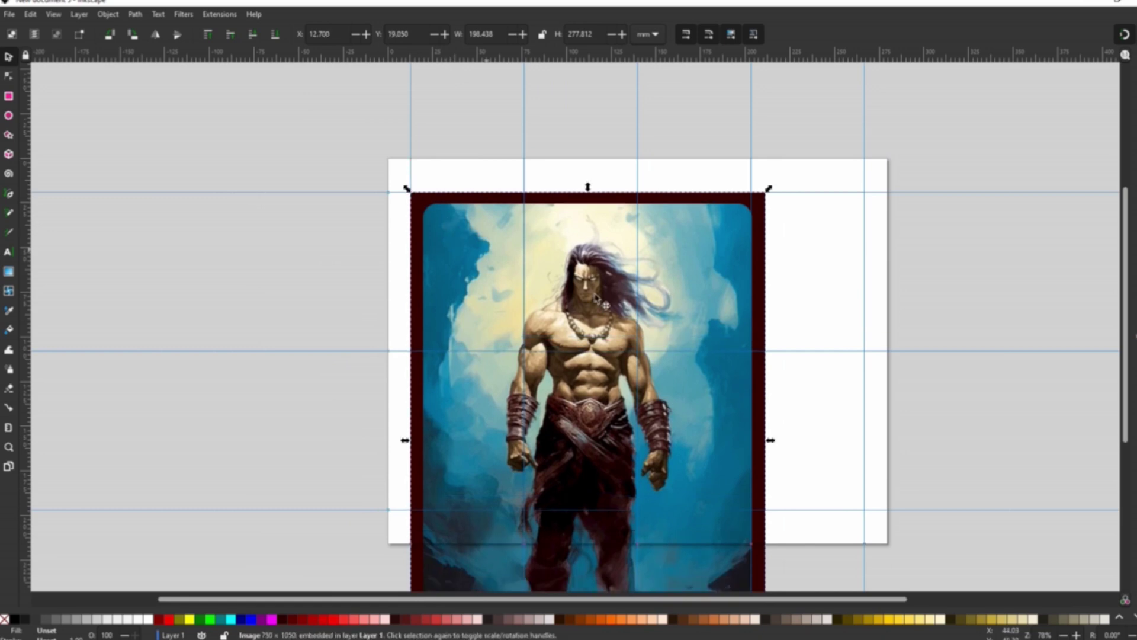
scroll(827, 443, "down", 3)
scroll(827, 442, "down", 2)
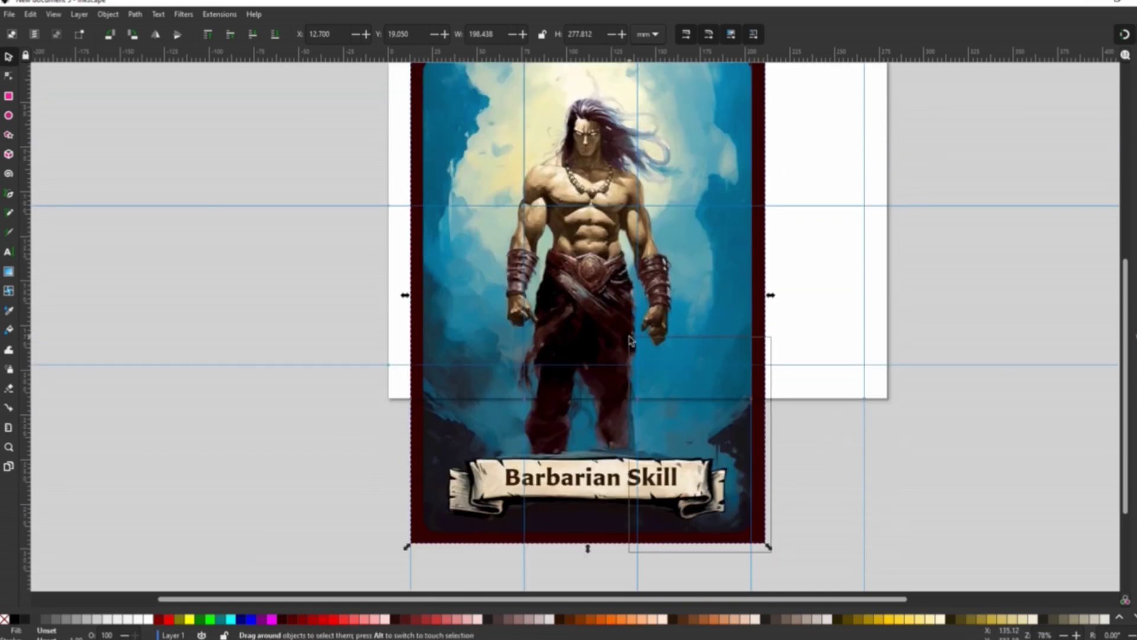
left_click_drag(630, 338, 632, 342)
left_click_drag(771, 551, 539, 226)
scroll(606, 320, "up", 6)
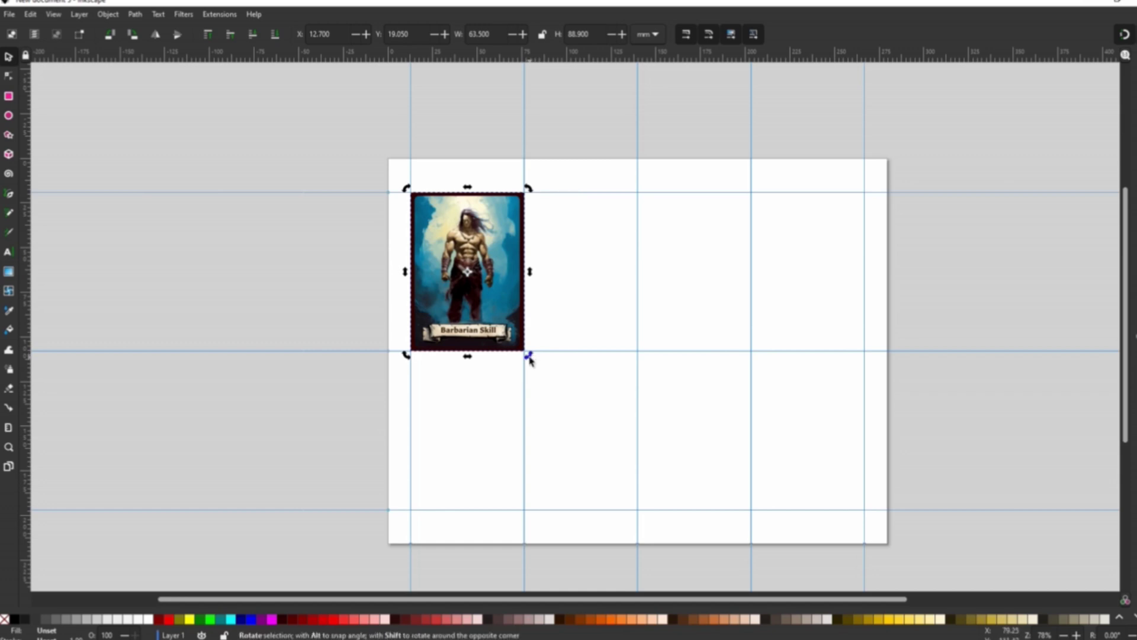
left_click_drag(527, 359, 468, 272)
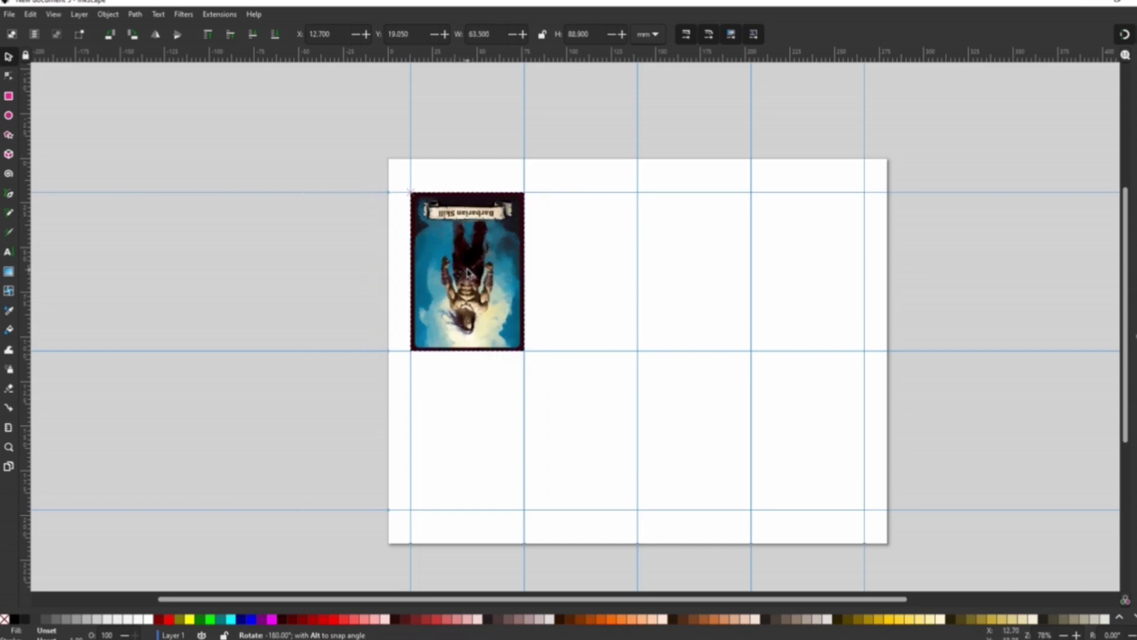
Step: Copy the rotated card back into the three remaining slots of the top row, making four adjoining cards
key("ctrl+c")
key("Escape")
key("ctrl+v")
left_click_drag(301, 247, 555, 234)
key("ctrl+a")
key("ctrl+c")
key("Escape")
key("ctrl+v")
left_click_drag(714, 247, 655, 235)
left_click(479, 317)
key("ctrl+v")
key("Escape")
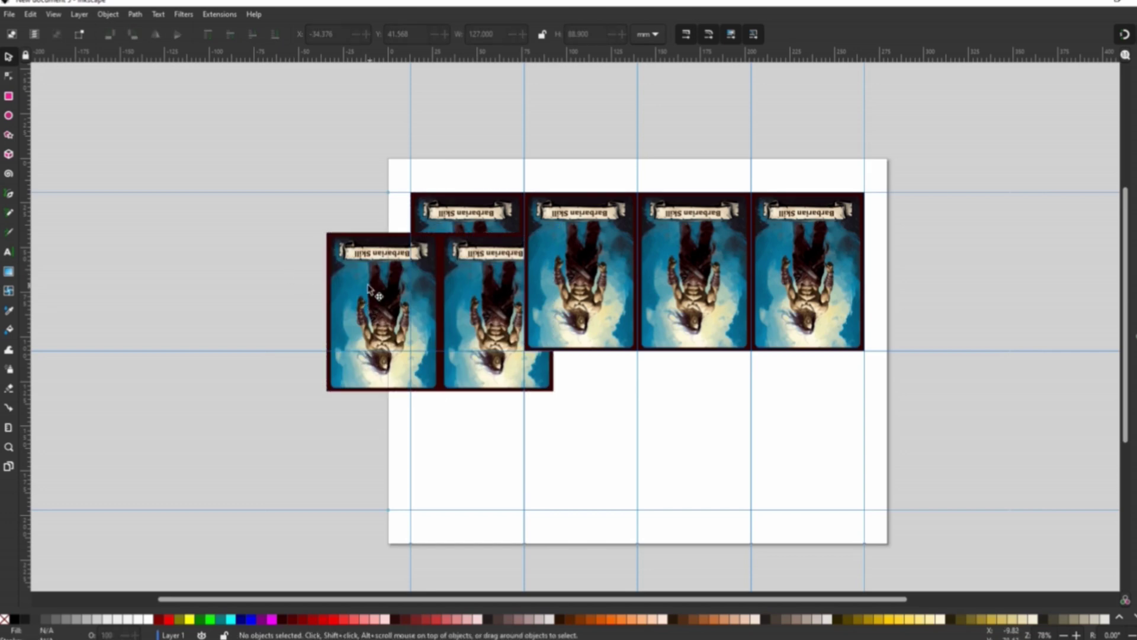
key("ctrl+z")
Step: Copy a single card back to each end of the row, extending it past both page edges to six cards
left_click(414, 272)
key("ctrl+c")
key("ctrl+v")
left_click_drag(296, 249, 351, 273)
key("ctrl+v")
left_click_drag(900, 247, 883, 226)
Step: Duplicate the whole row of six card backs and align the copy directly above the original row
key("ctrl+a")
scroll(464, 172, "up", 4)
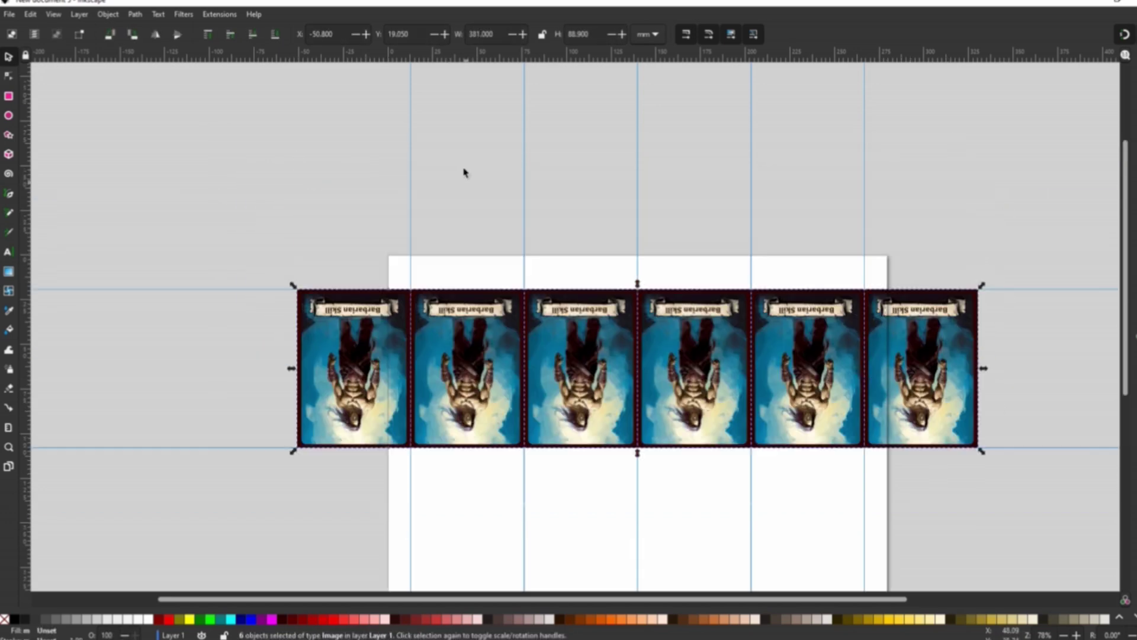
key("ctrl+c")
key("ctrl+v")
left_click_drag(777, 232, 953, 276)
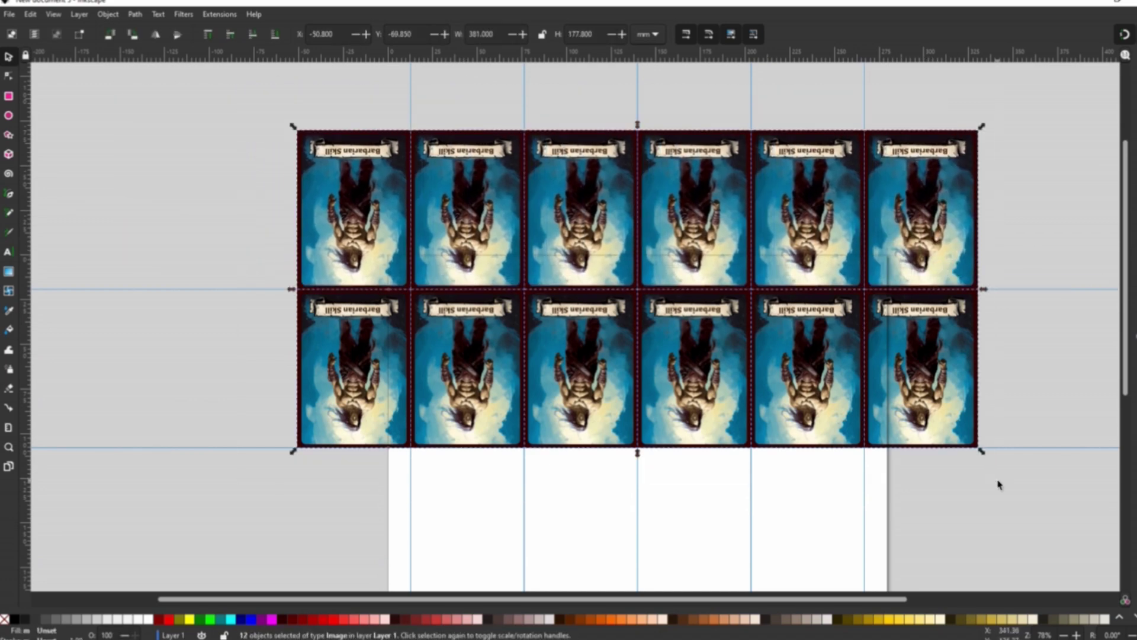
Step: Paste a copy of the two card rows directly below them to form a grid of four rows
scroll(305, 421, "down", 4)
key("ctrl+v")
left_click_drag(351, 406, 630, 366)
Step: Delete the four corner cards of the grid, leaving four cards in the first and last rows
left_click(952, 526)
key("Delete")
left_click(302, 491)
key("Delete")
scroll(302, 492, "up", 4)
left_click(354, 207)
left_click(948, 243, "shift")
key("Delete")
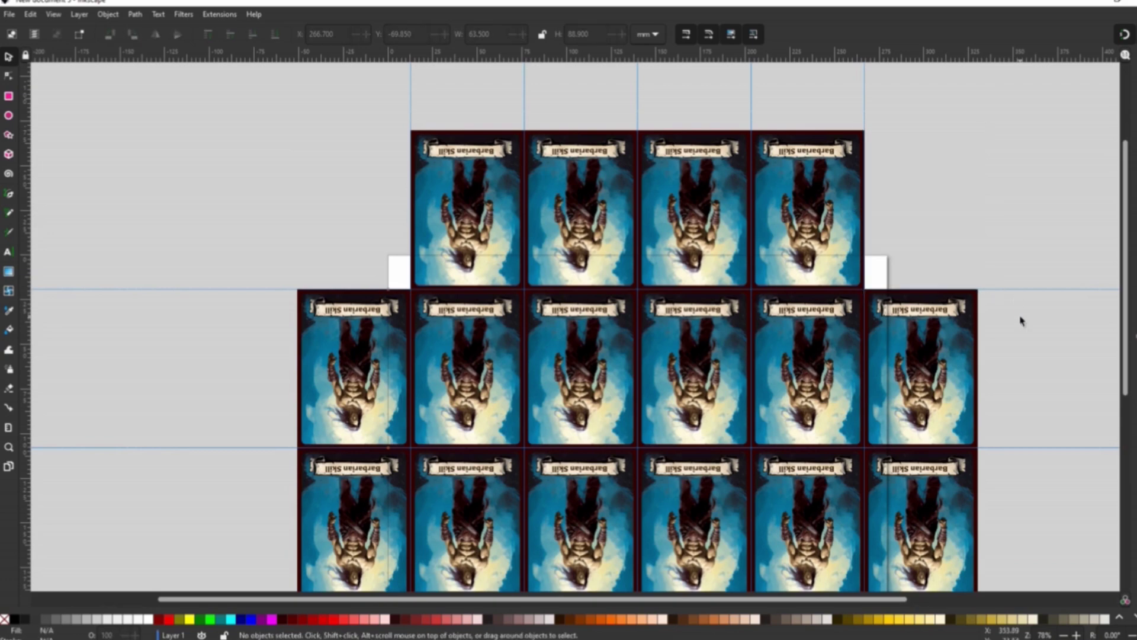
Step: Save the document as Barbarian Skill Cards Back.svg in the PrintAtHome Cards folder
scroll(1020, 321, "down", 1)
left_click(9, 15)
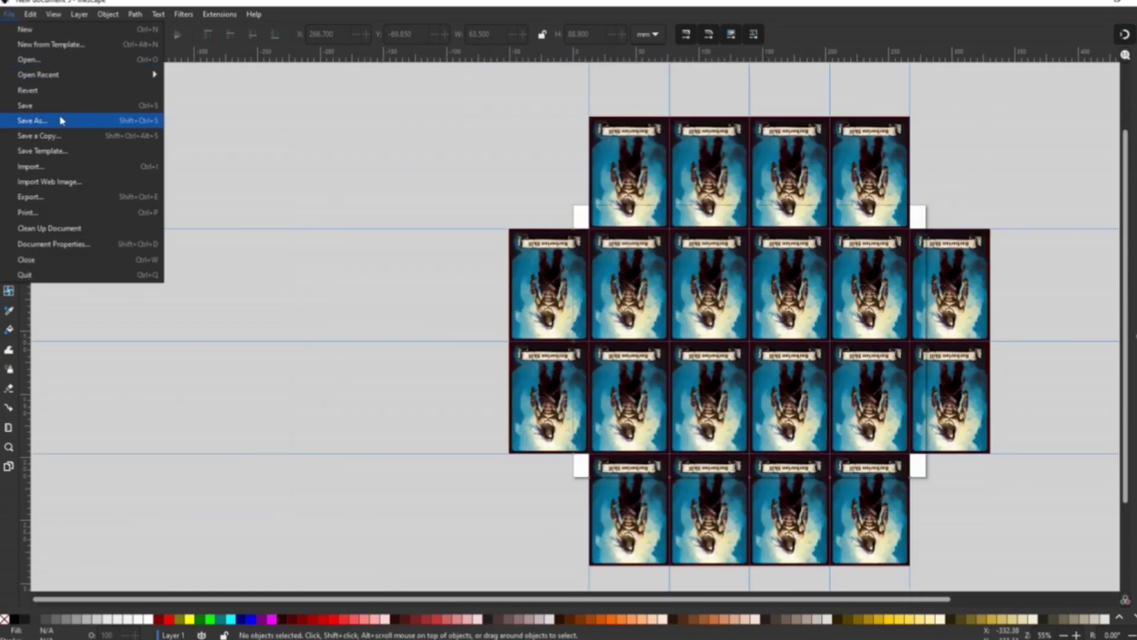
left_click(27, 119)
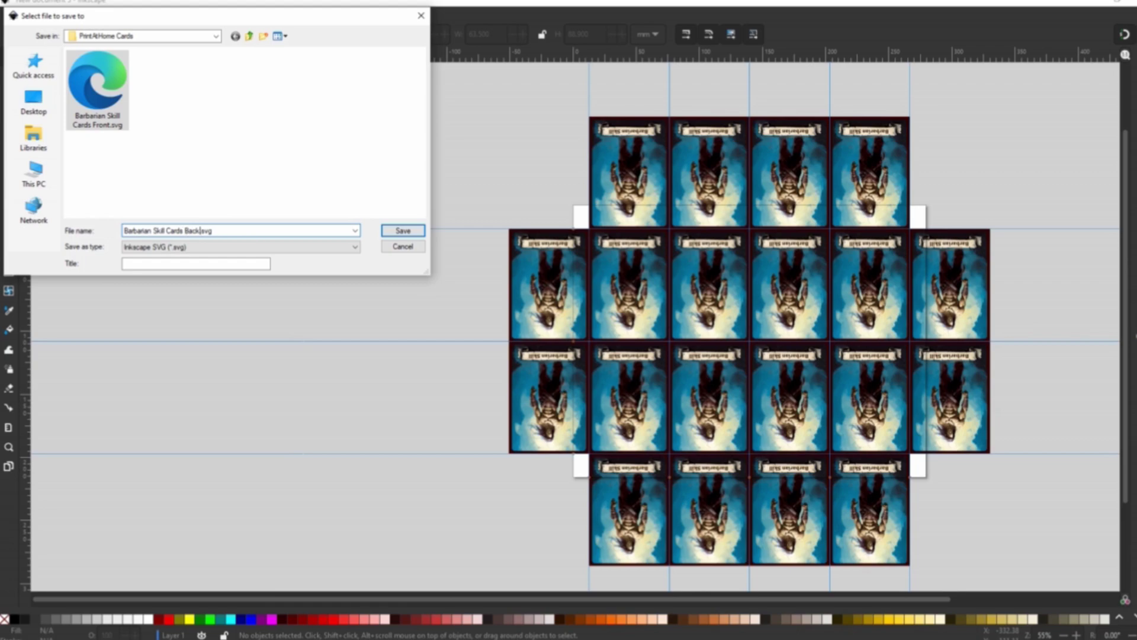
left_click(404, 231)
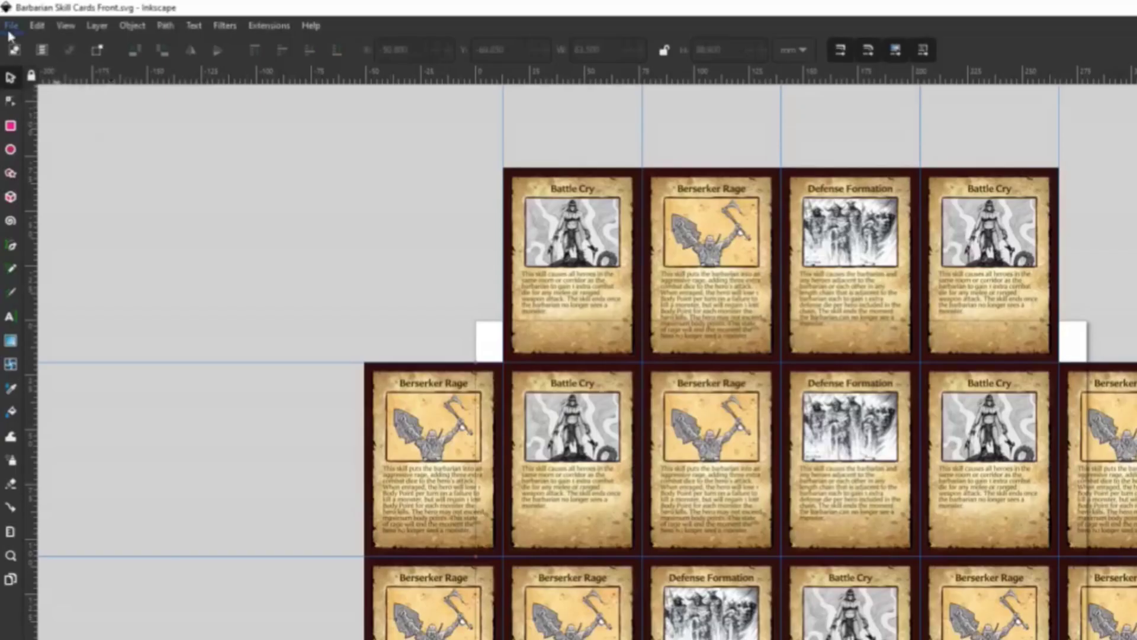
Step: Start printing the Barbarian Skill Cards Front.svg document
left_click(11, 26)
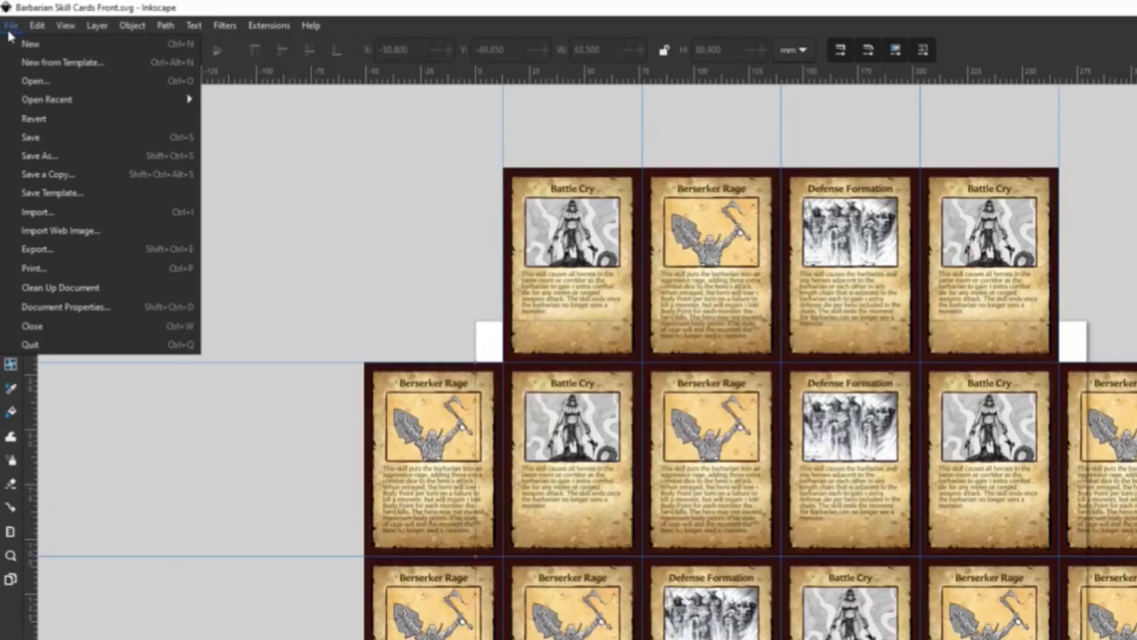
left_click(66, 268)
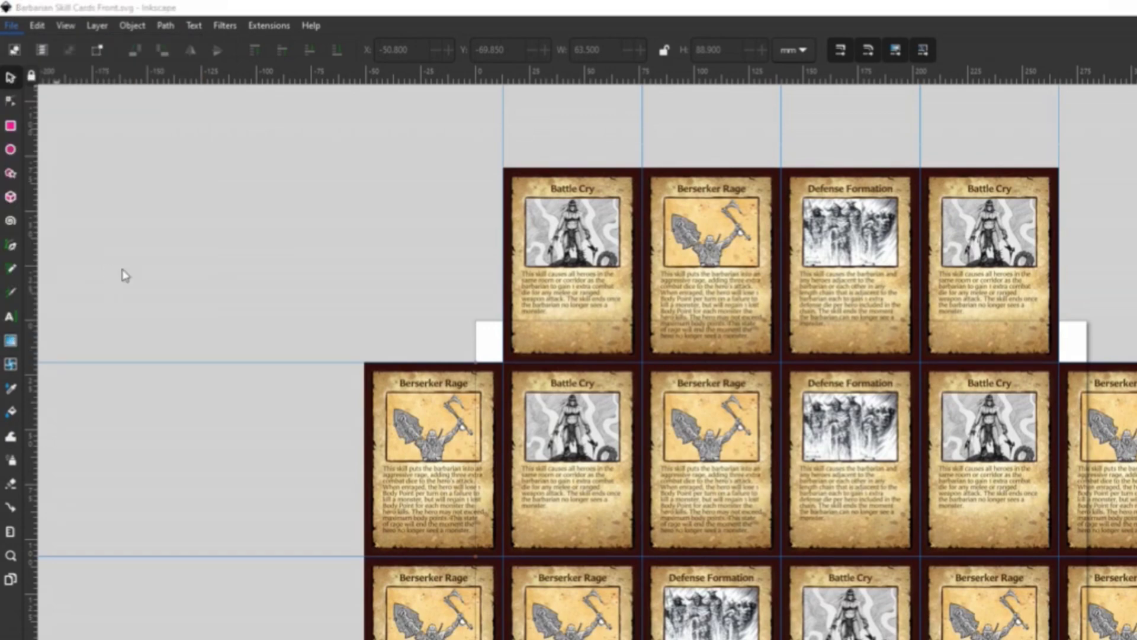